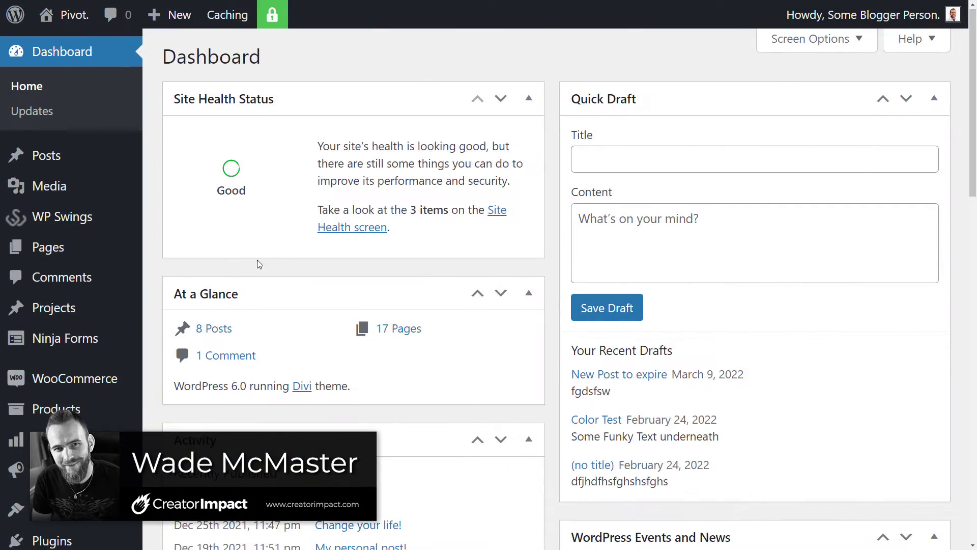
Search the plugin directory for 'bea', then install and activate the BEAF Before After Image Slider plugin.
scroll(258, 260, down, 3)
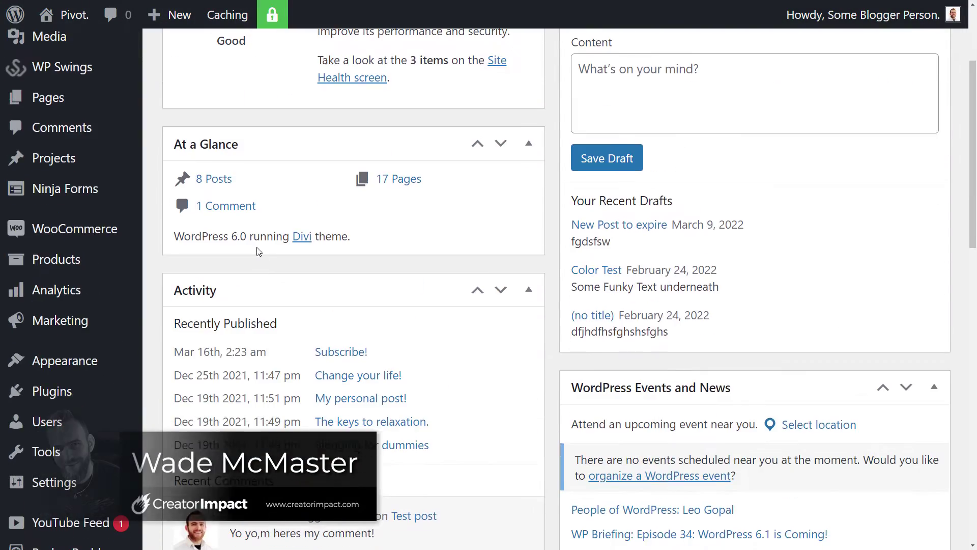
mouse_move(62, 399)
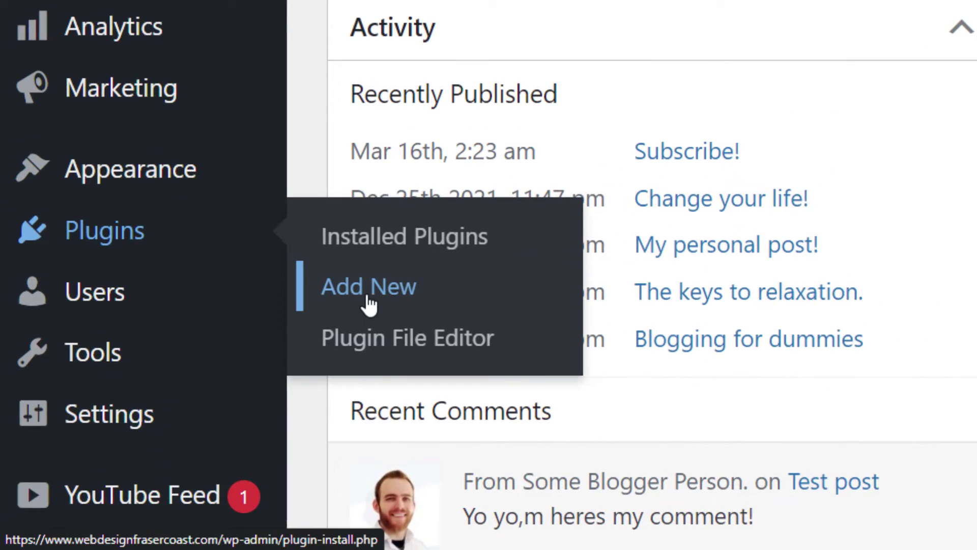
click(368, 303)
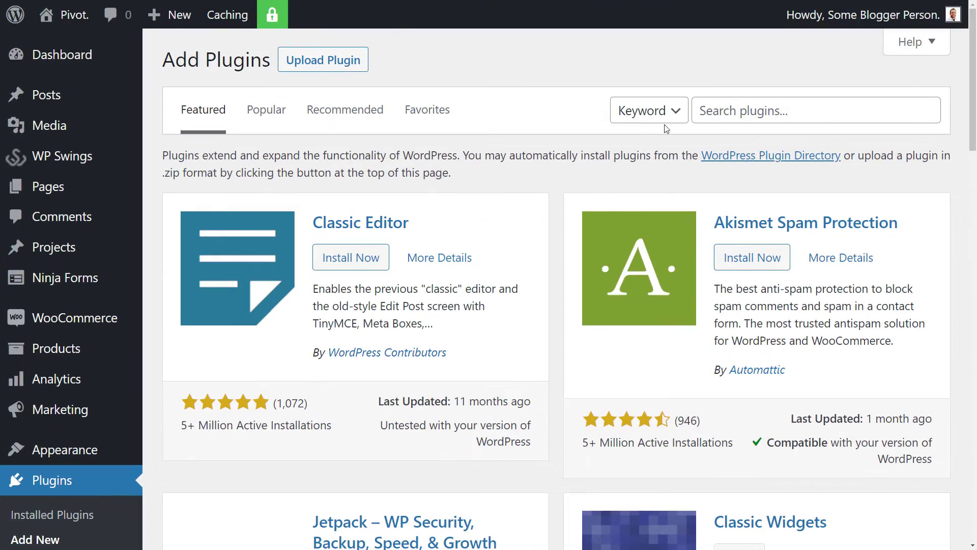
click(705, 112)
text(bea)
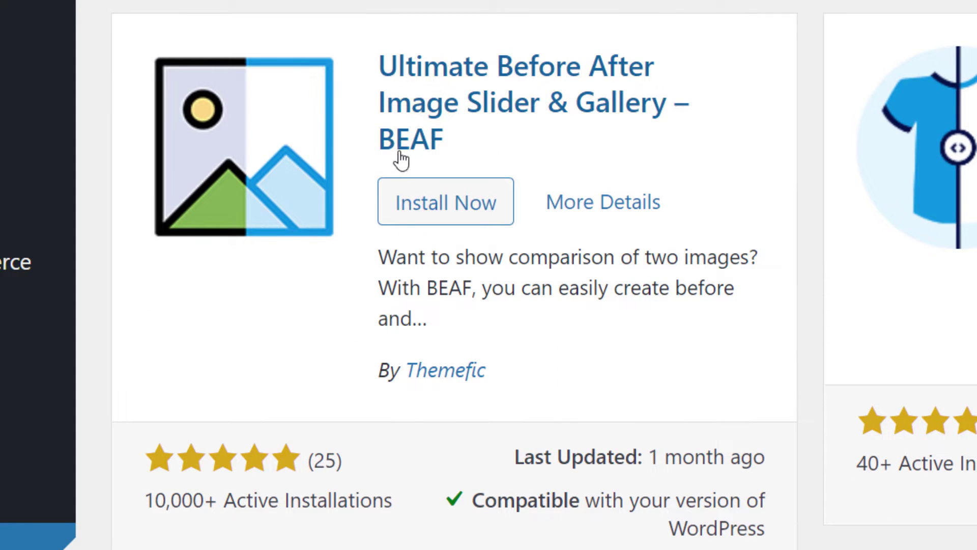
click(443, 212)
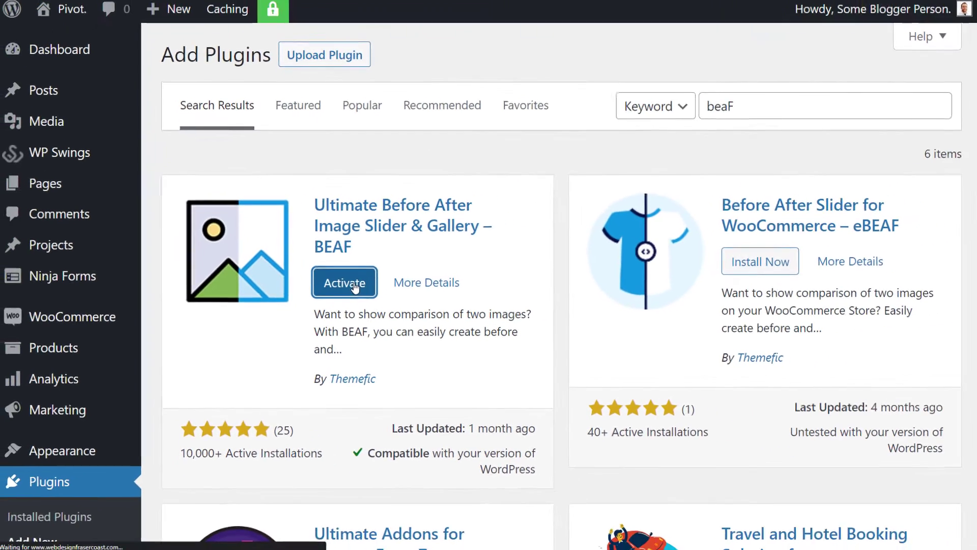
click(451, 210)
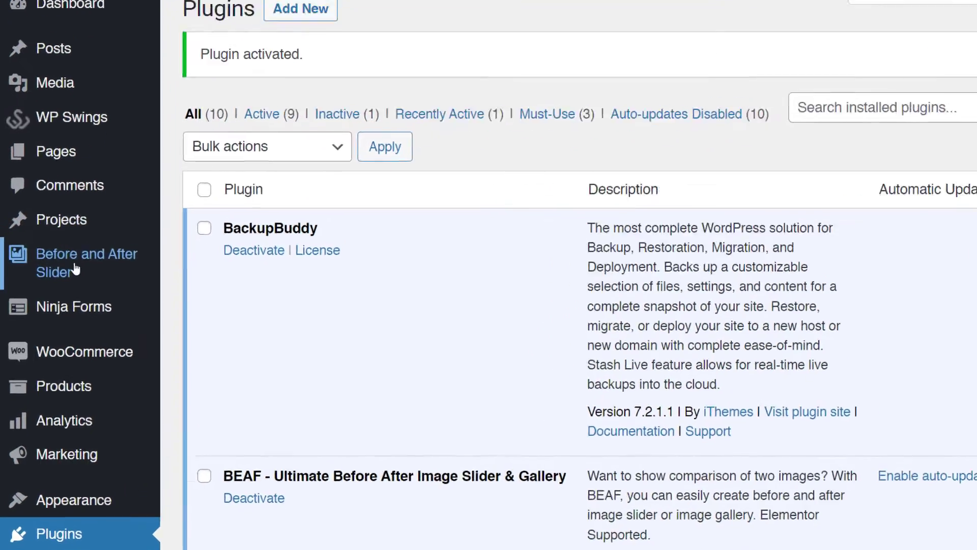
Add a new slider, compare the single-image and three-image methods, then choose Method 1 (Using 2 images).
mouse_move(45, 285)
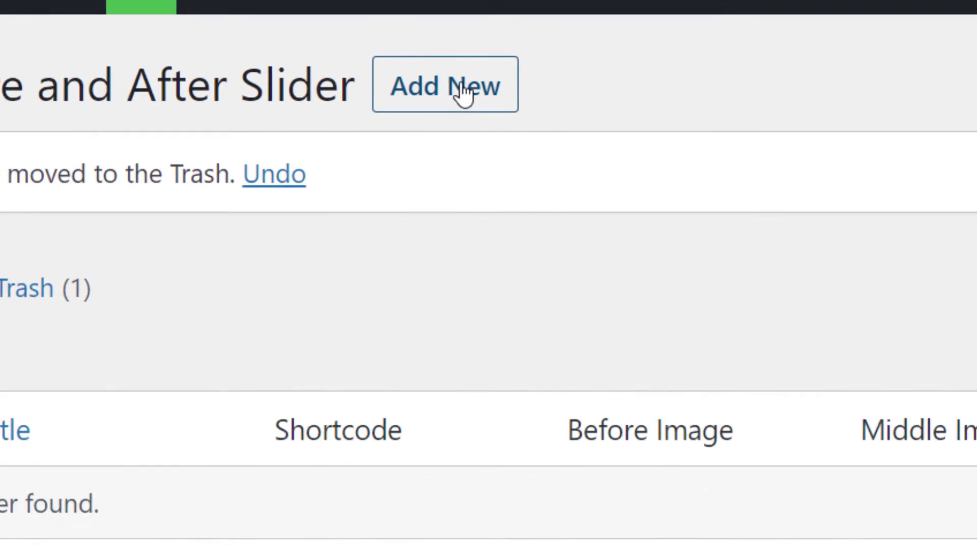
click(412, 64)
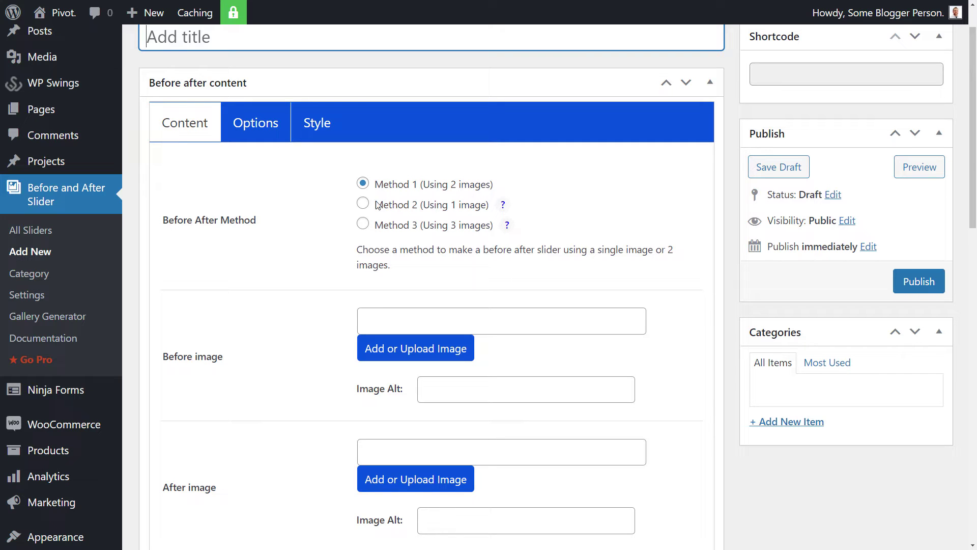
click(382, 209)
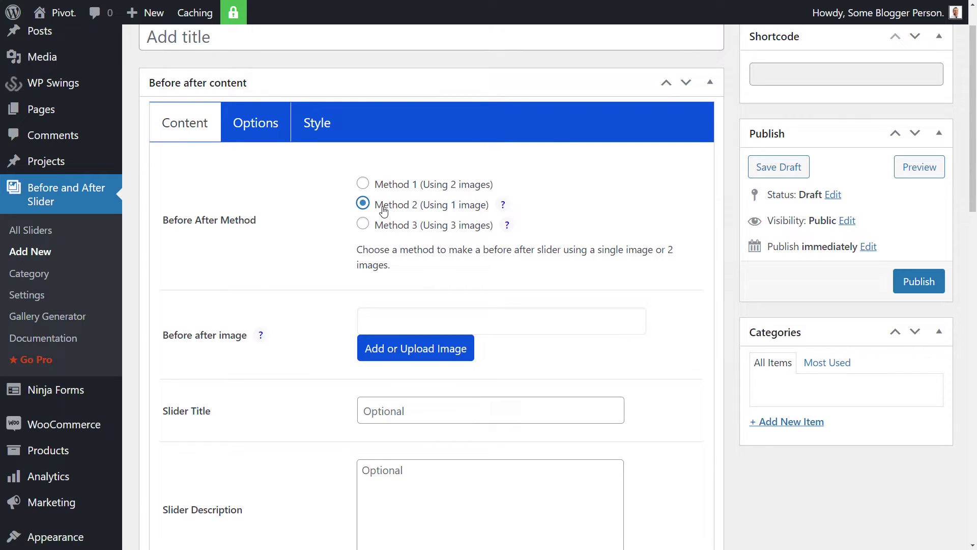
scroll(504, 307, down, 18)
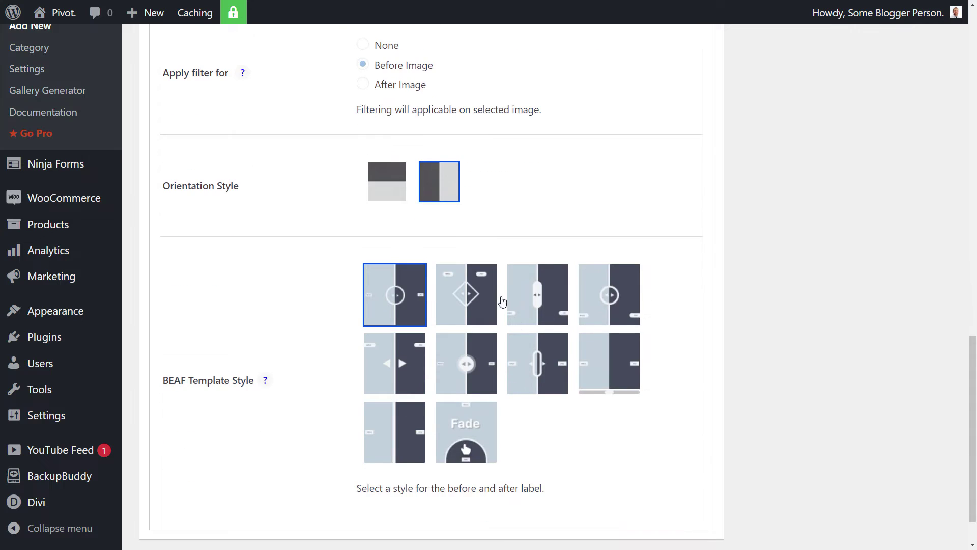
scroll(501, 302, up, 18)
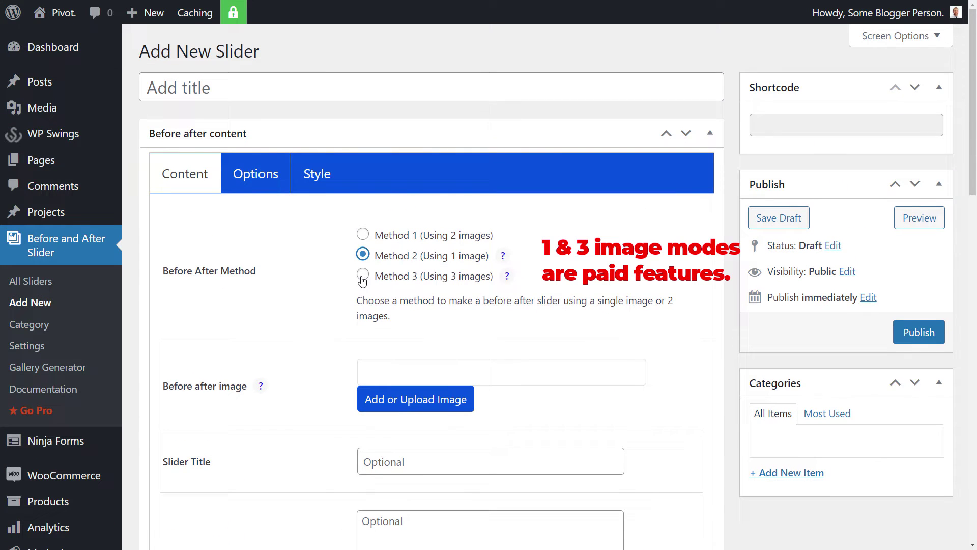
click(362, 277)
scroll(509, 324, down, 12)
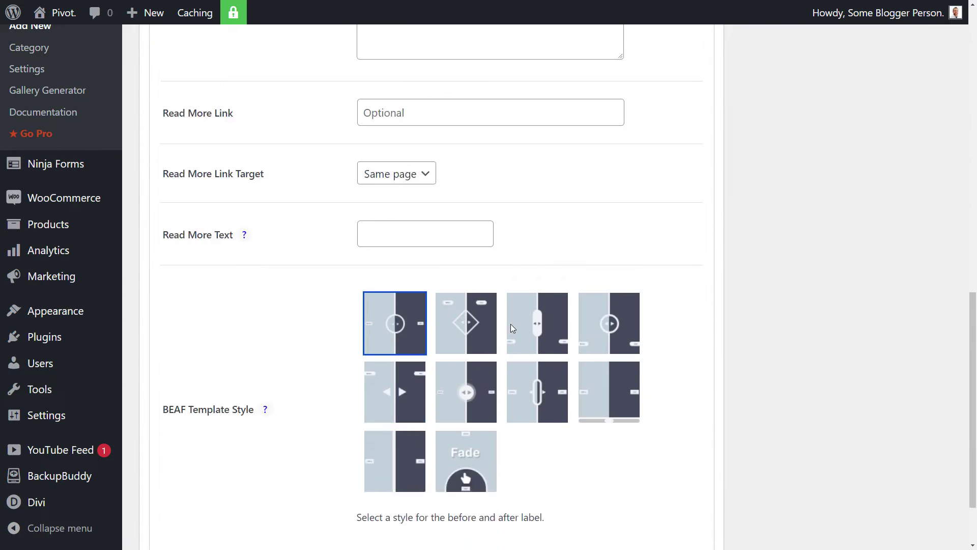
scroll(499, 336, up, 13)
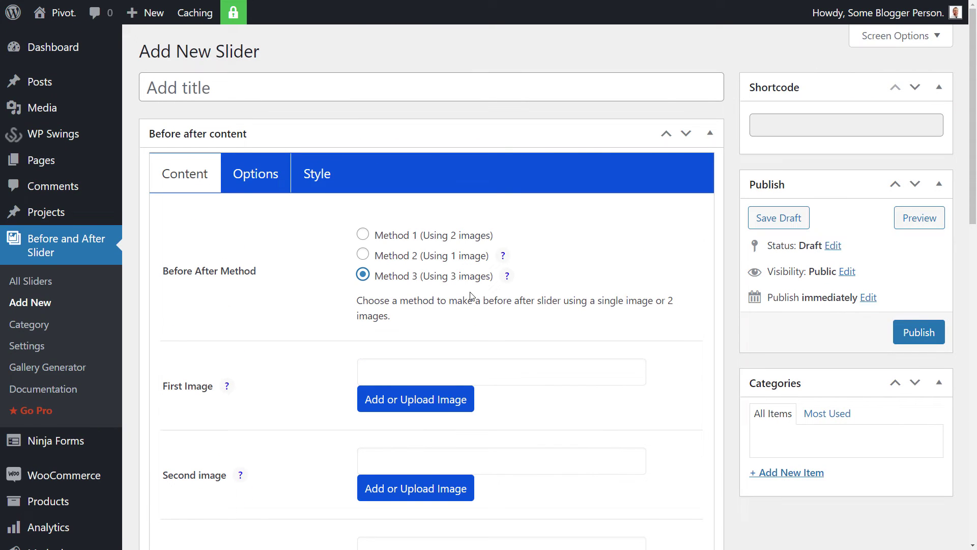
click(364, 254)
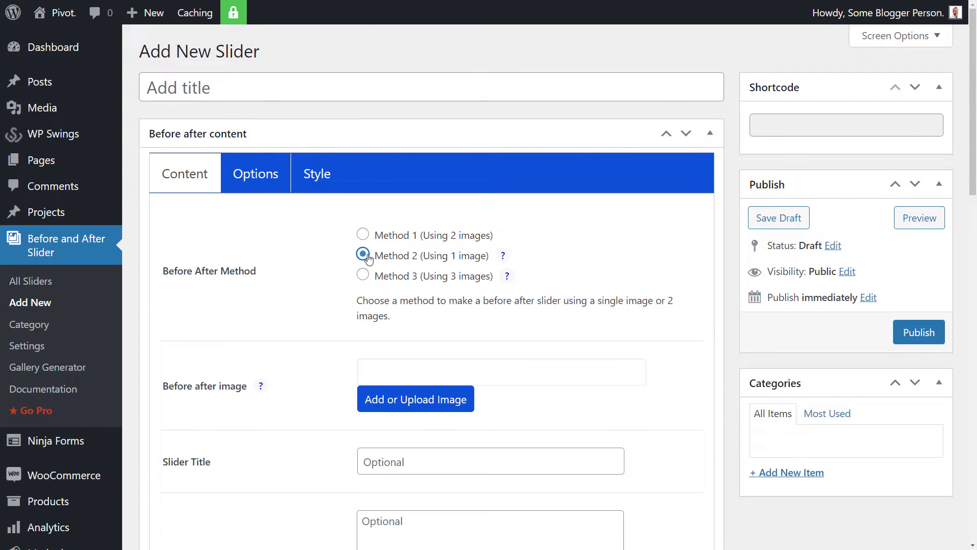
click(367, 237)
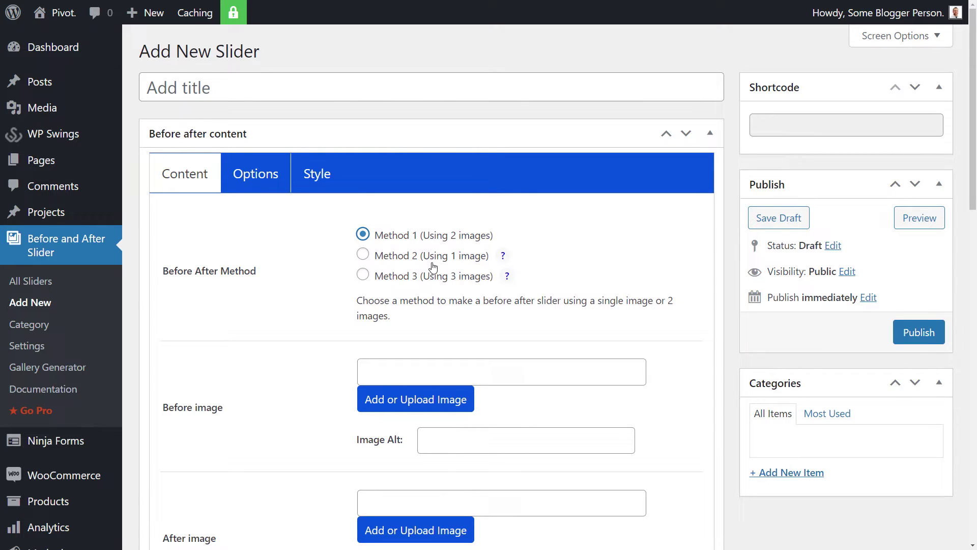
Set the original robot toy photo 0001.jpg as the before image with alt text 'Before Photoshop'.
scroll(415, 235, down, 2)
scroll(415, 235, down, 1)
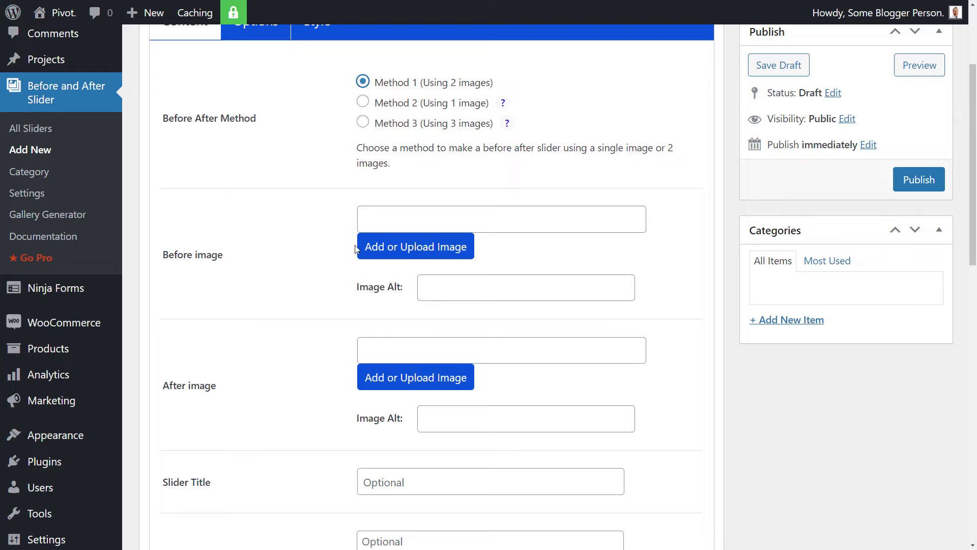
click(456, 247)
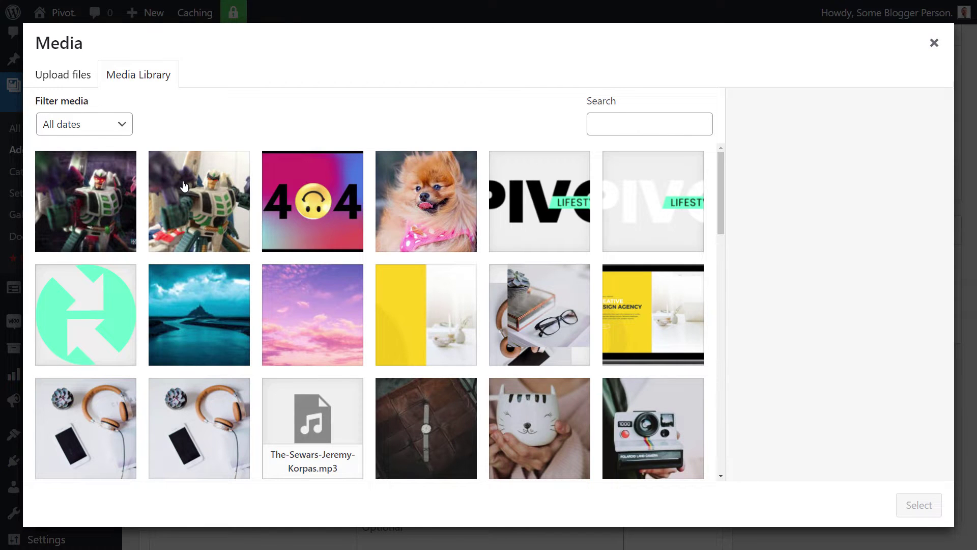
click(184, 186)
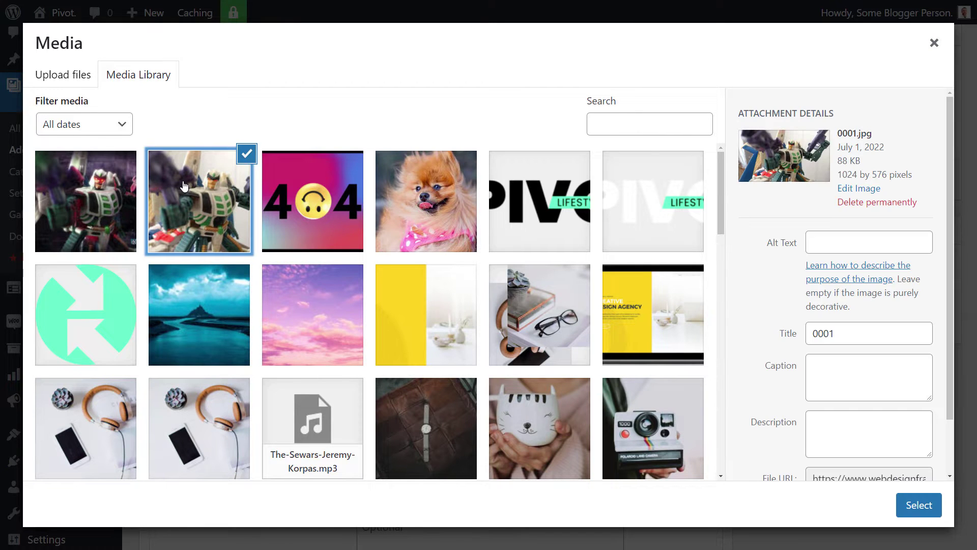
click(913, 505)
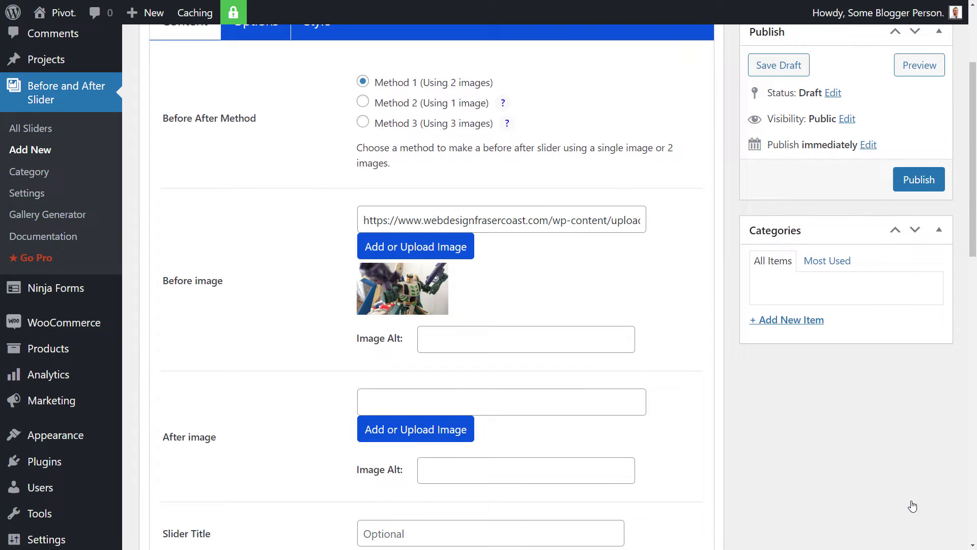
click(522, 348)
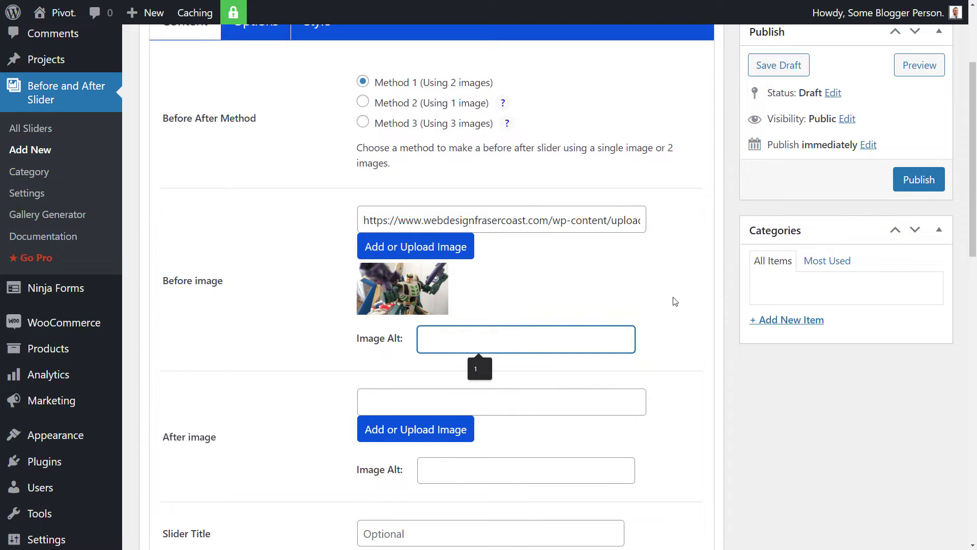
text(Before Photoshop)
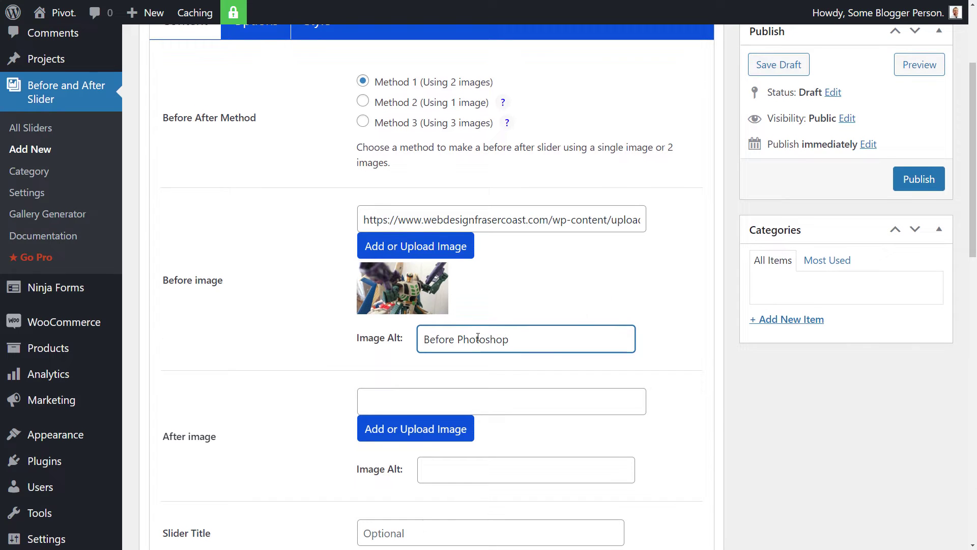
Set the Photoshopped robot toy photo as the after image with alt text 'After Photoshop'.
scroll(413, 334, down, 2)
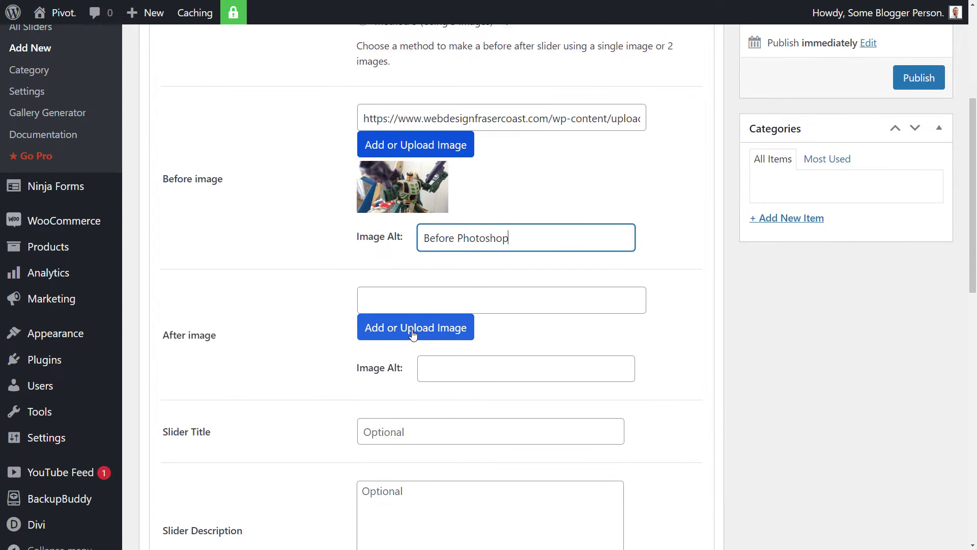
click(413, 330)
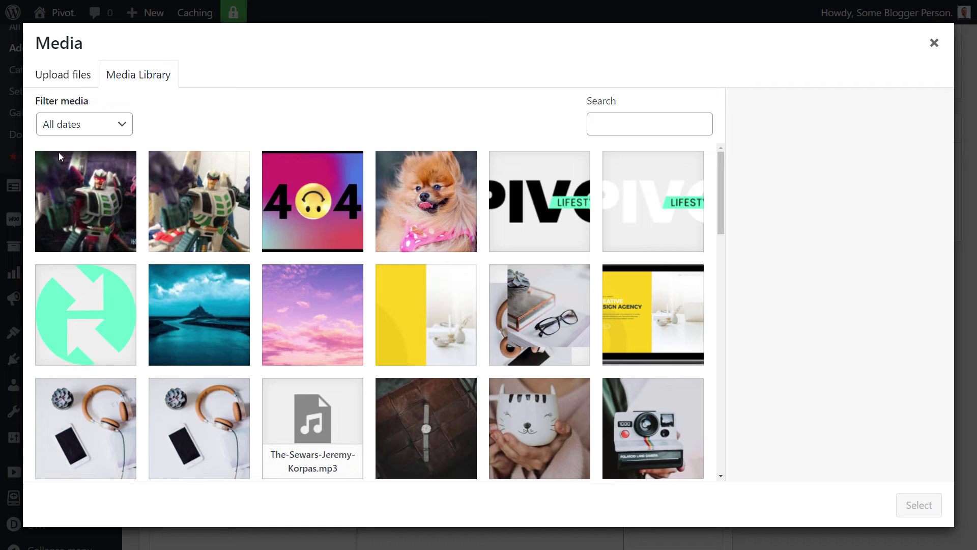
click(59, 154)
click(917, 504)
click(489, 423)
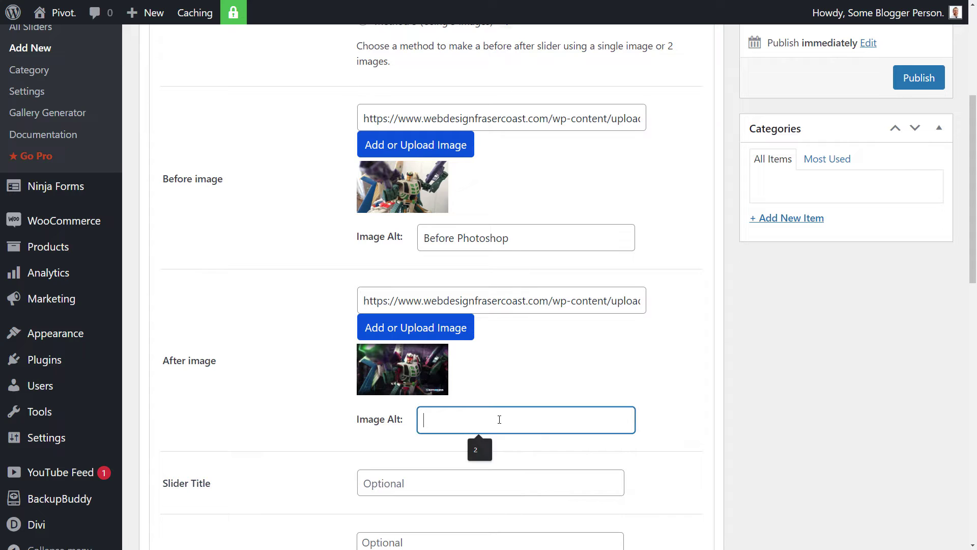
text(After photo)
key(BackSpace)
key(BackSpace)
key(BackSpace)
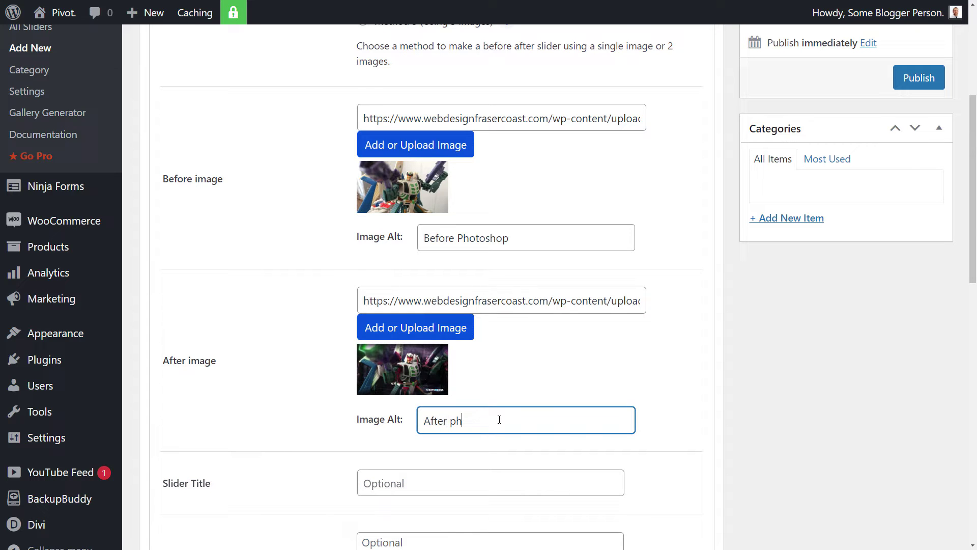
text(otoshop)
scroll(519, 410, down, 4)
Title the slider 'Photoshop Photo Manipulation' and write a short description about dramatising the toy photo.
key(Tab)
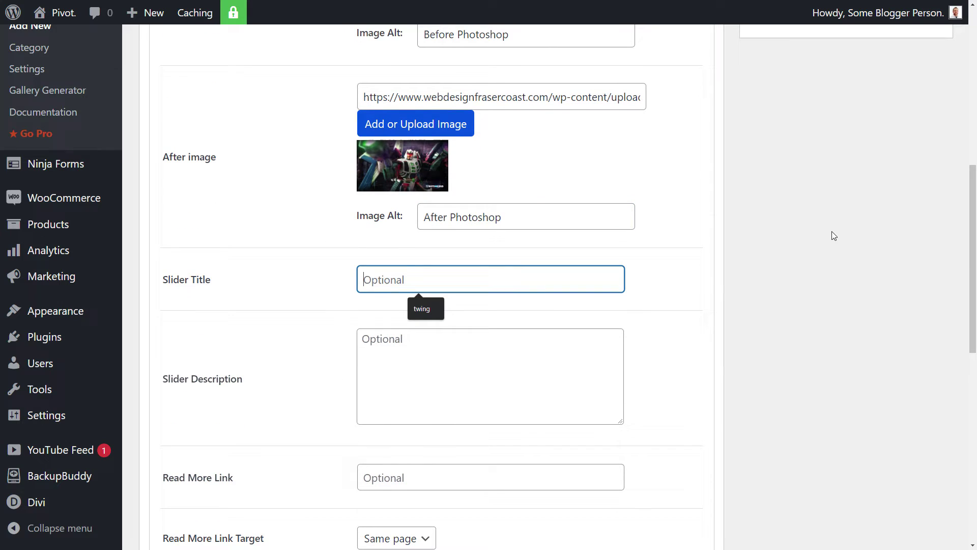
text(Photosh)
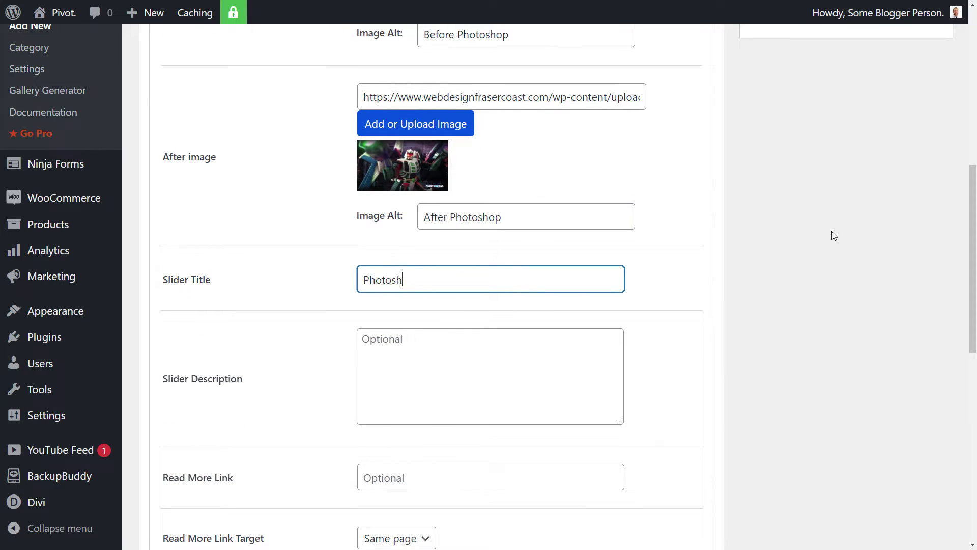
text(op Photo Manipulation)
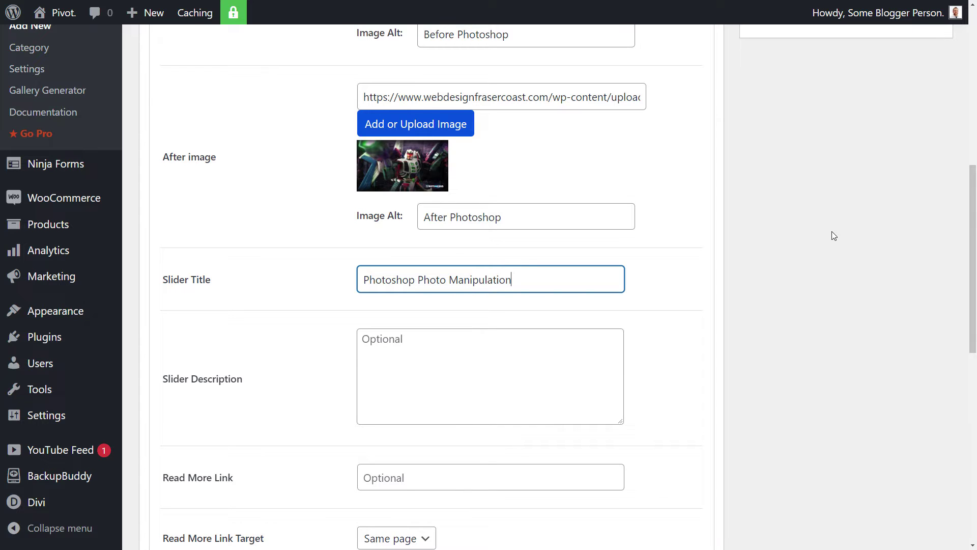
scroll(476, 313, down, 2)
click(450, 267)
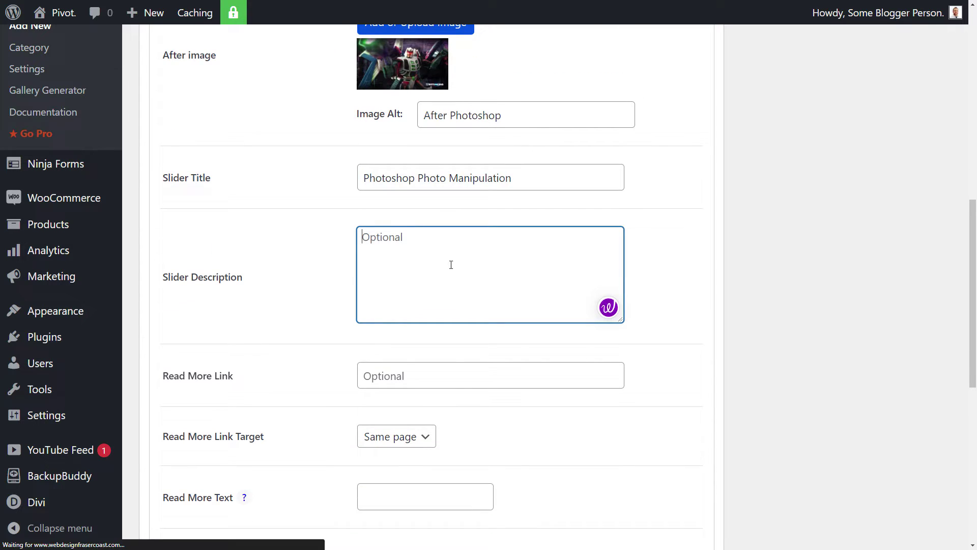
text(We )
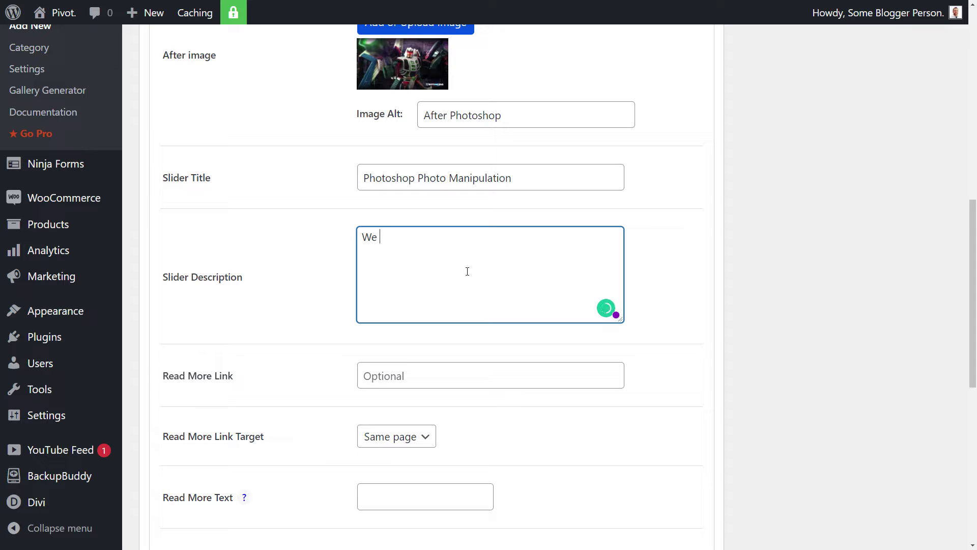
text(thotogra[hed this toy and )
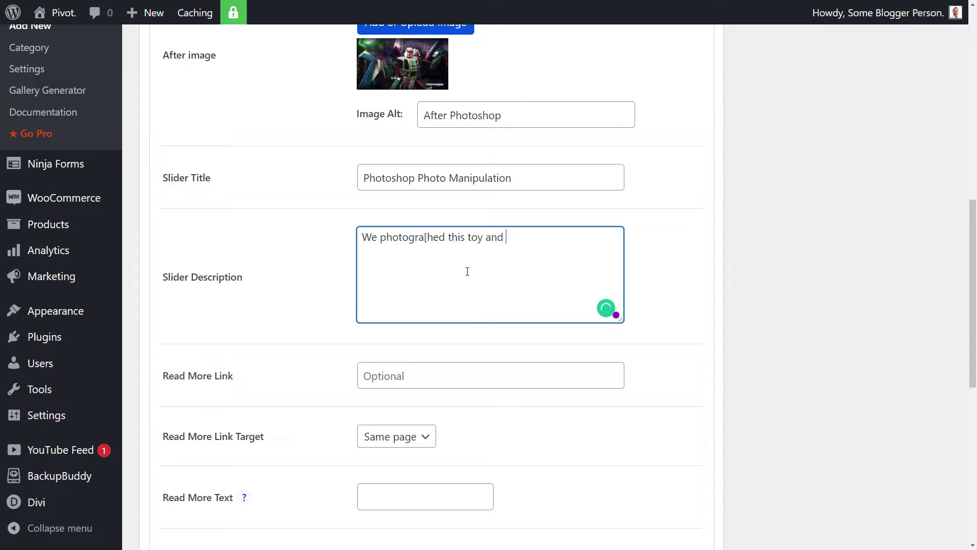
text(dc)
text(am,a)
text(atised it.)
scroll(458, 267, down, 3)
click(411, 220)
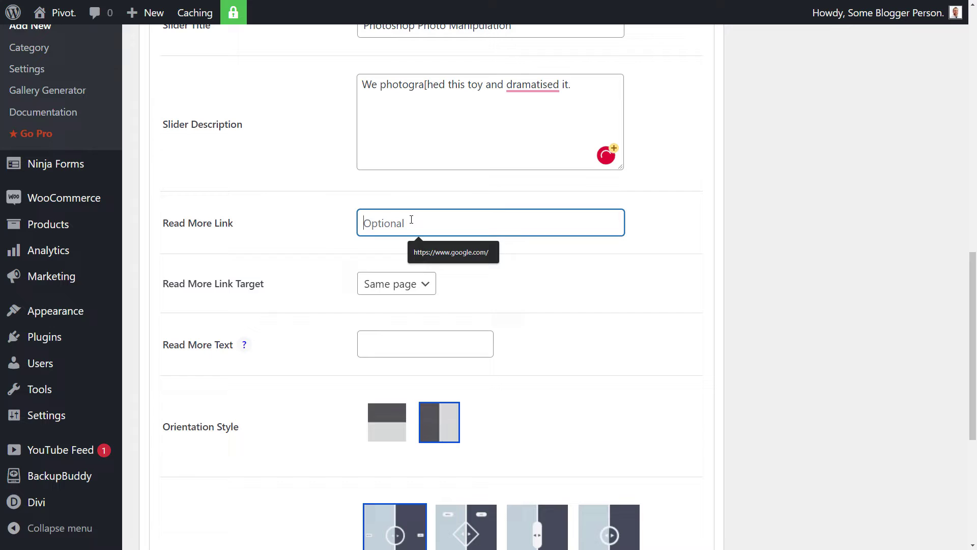
click(442, 251)
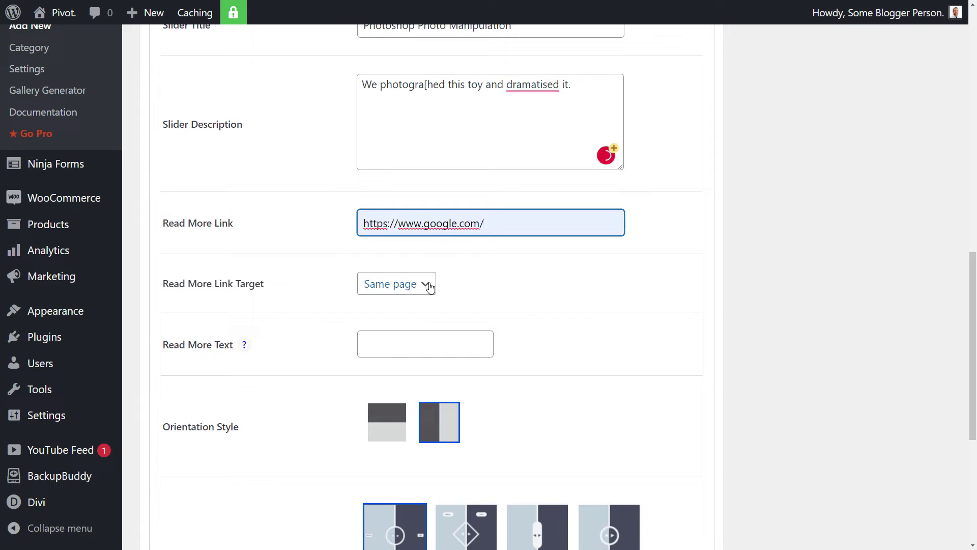
click(384, 343)
text(G)
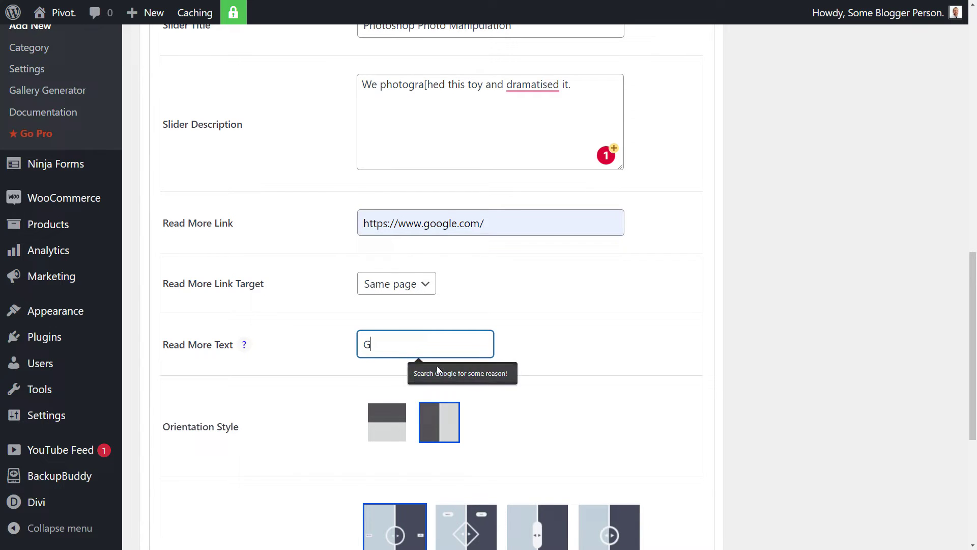
text(o to)
key(BackSpace)
key(BackSpace)
key(BackSpace)
key(BackSpace)
key(BackSpace)
text(Re)
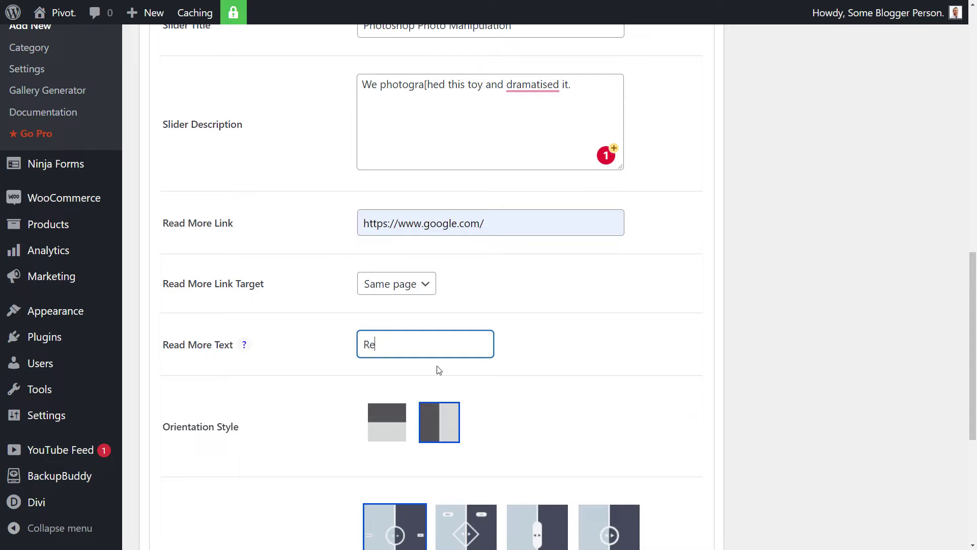
text(ad More)
Try a few label designs and settle on the third template in the second row as the BEAF template style.
scroll(428, 298, down, 2)
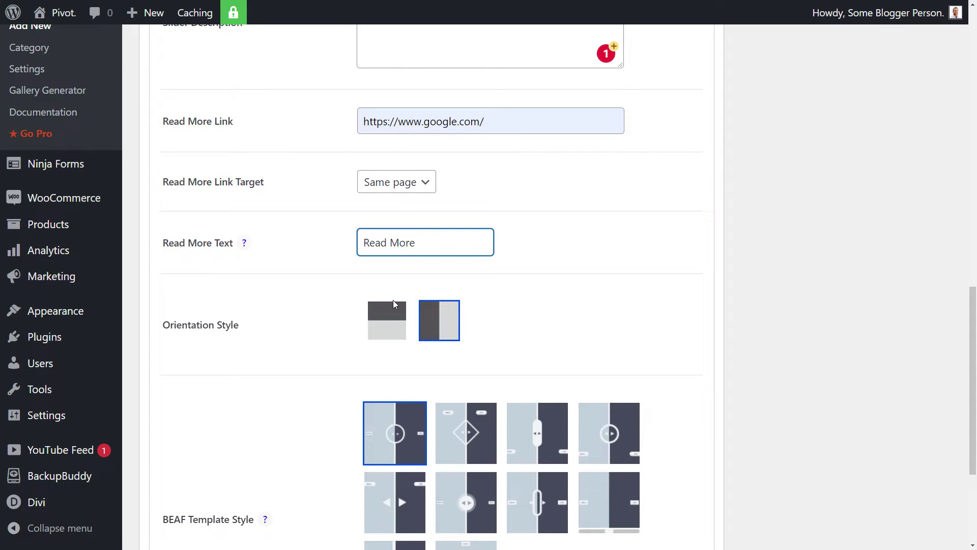
scroll(450, 402, down, 3)
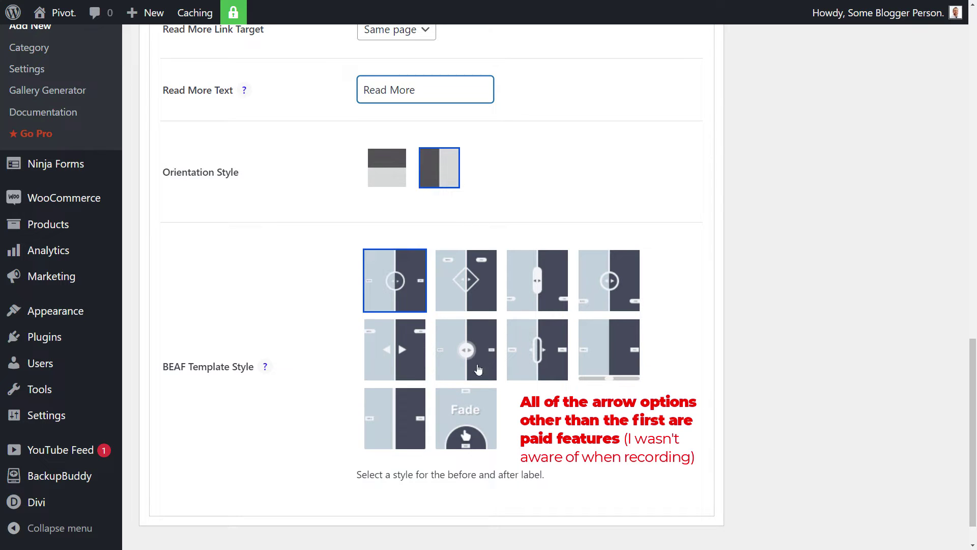
click(466, 351)
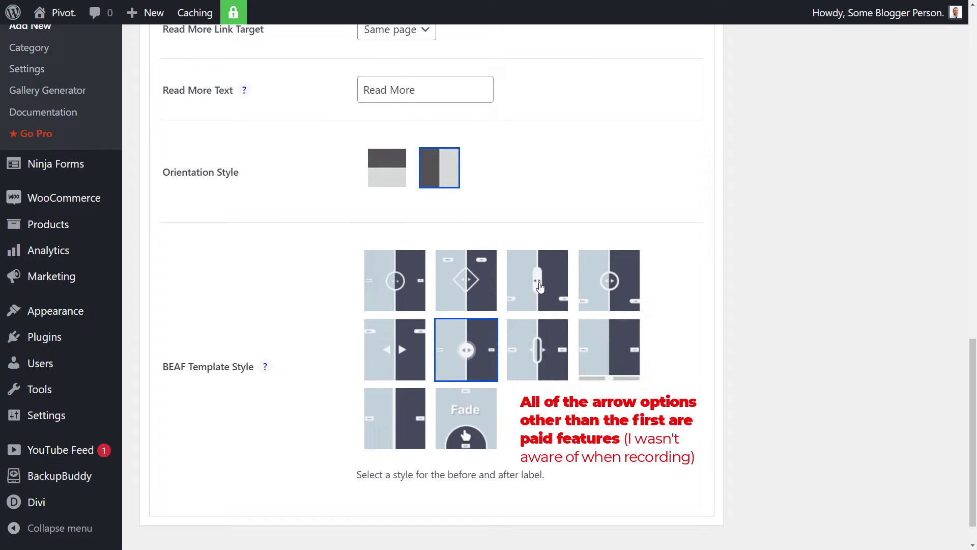
click(540, 287)
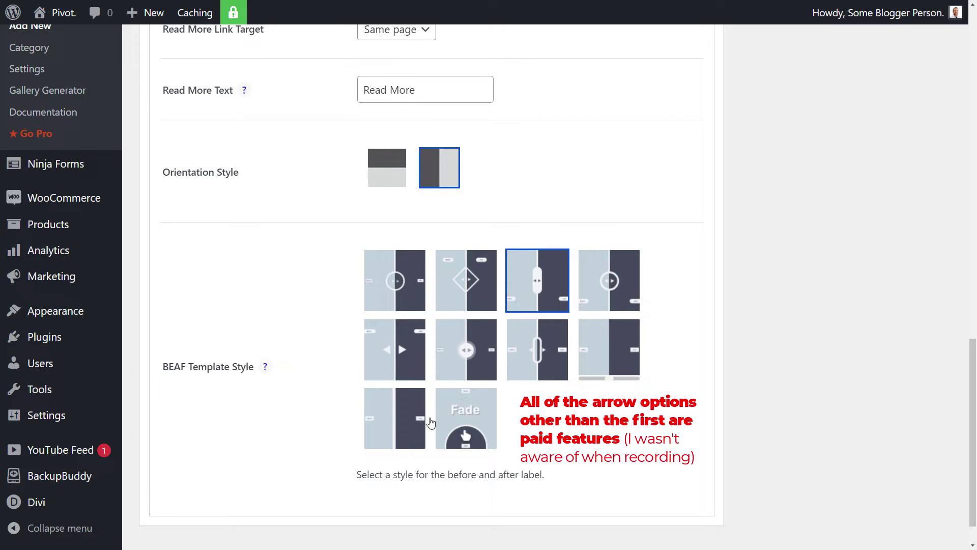
click(543, 351)
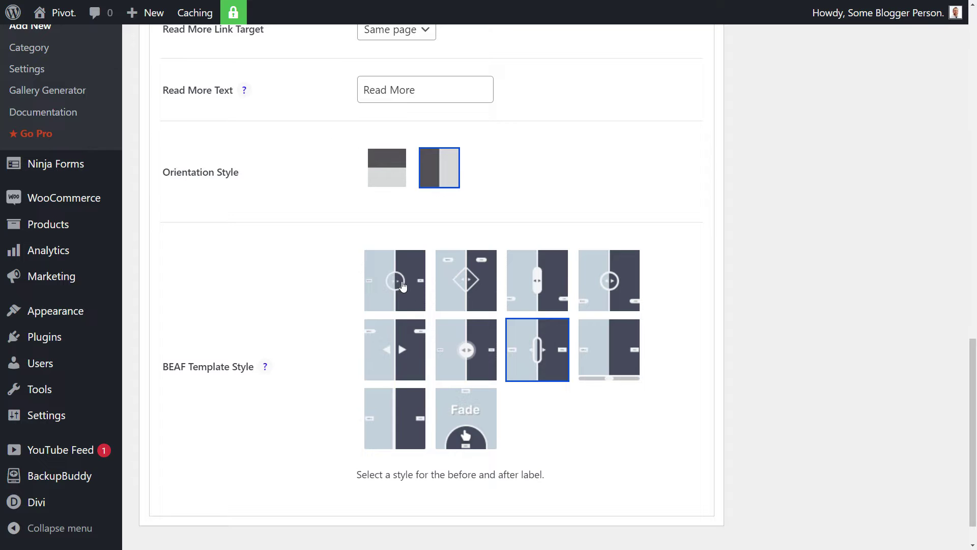
scroll(420, 314, down, 2)
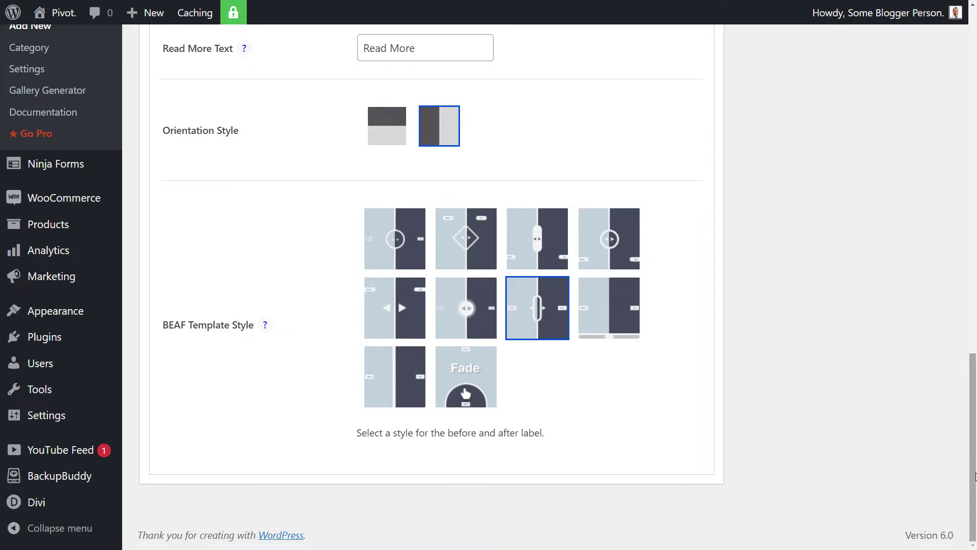
drag(973, 475, 976, 150)
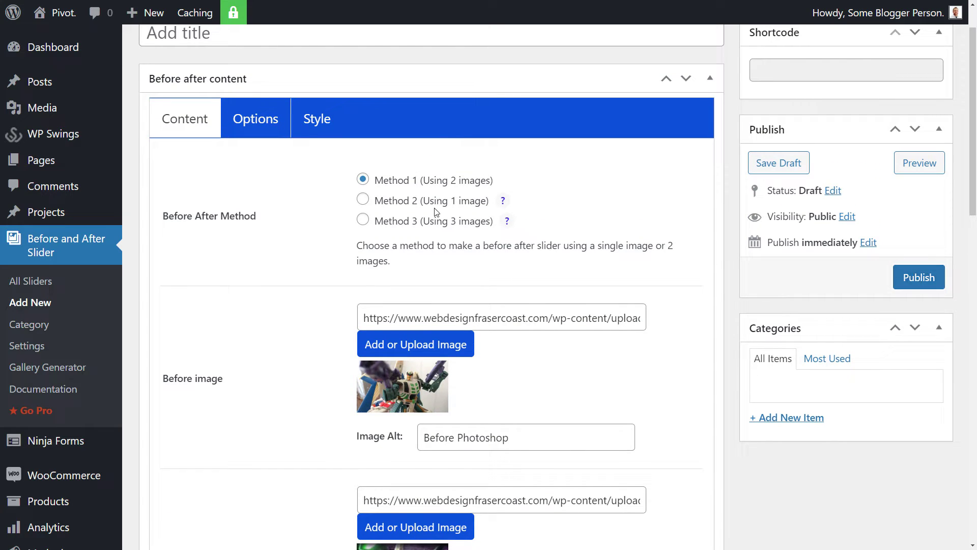
In the Options tab, review the 0.5 Default Offset and the Before and After label texts.
click(251, 124)
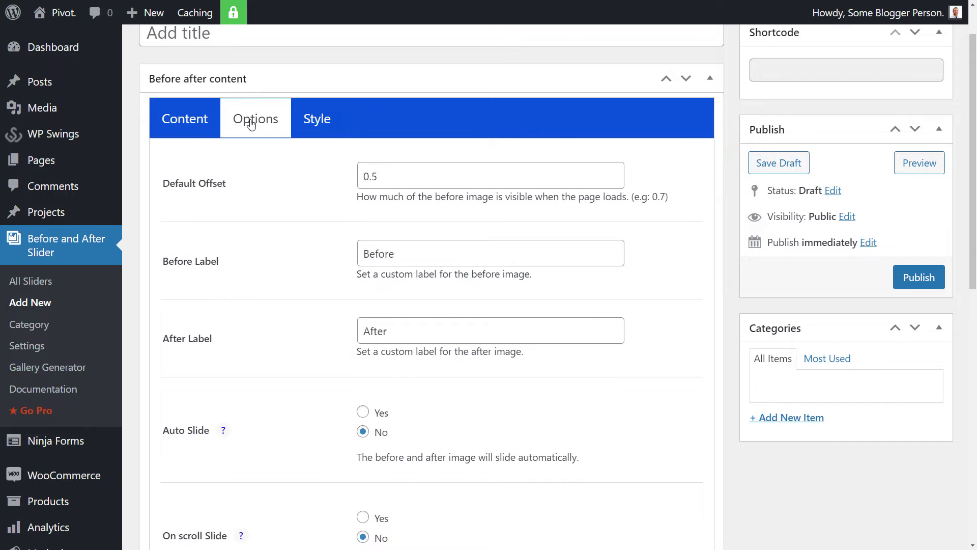
click(458, 176)
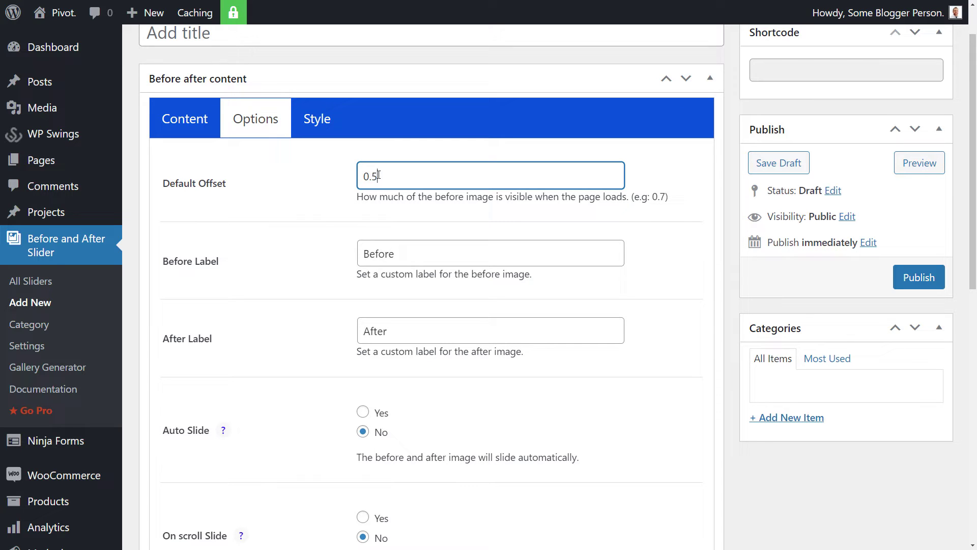
drag(378, 176, 373, 176)
click(415, 173)
scroll(441, 260, down, 2)
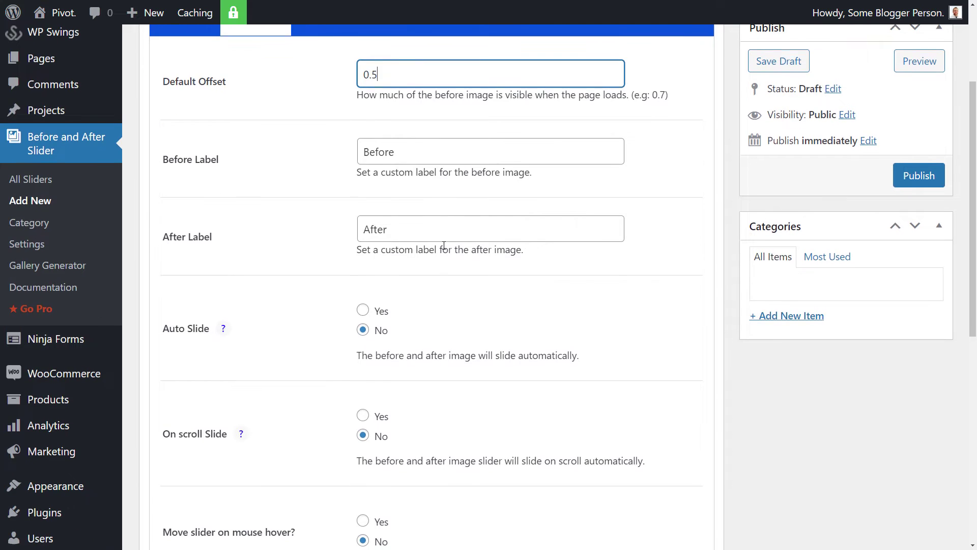
click(406, 155)
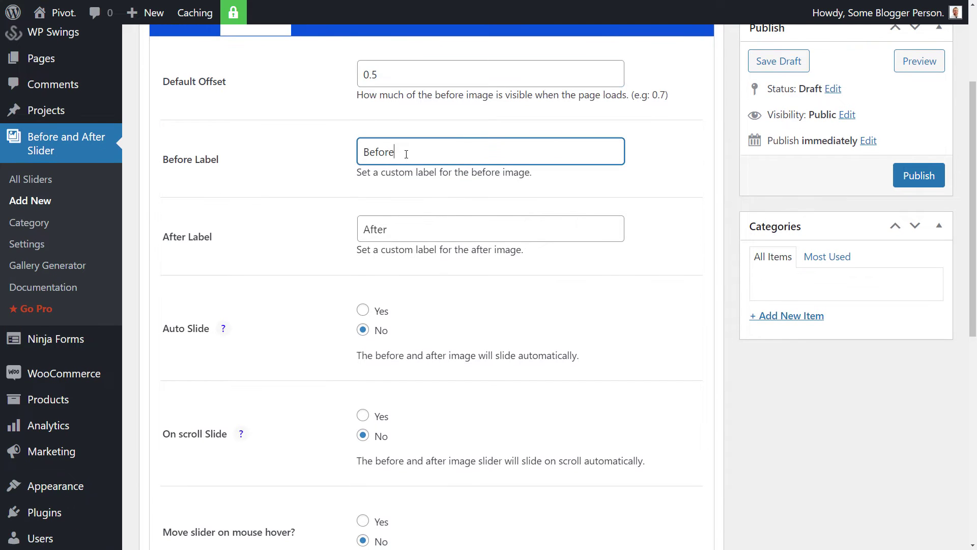
click(391, 232)
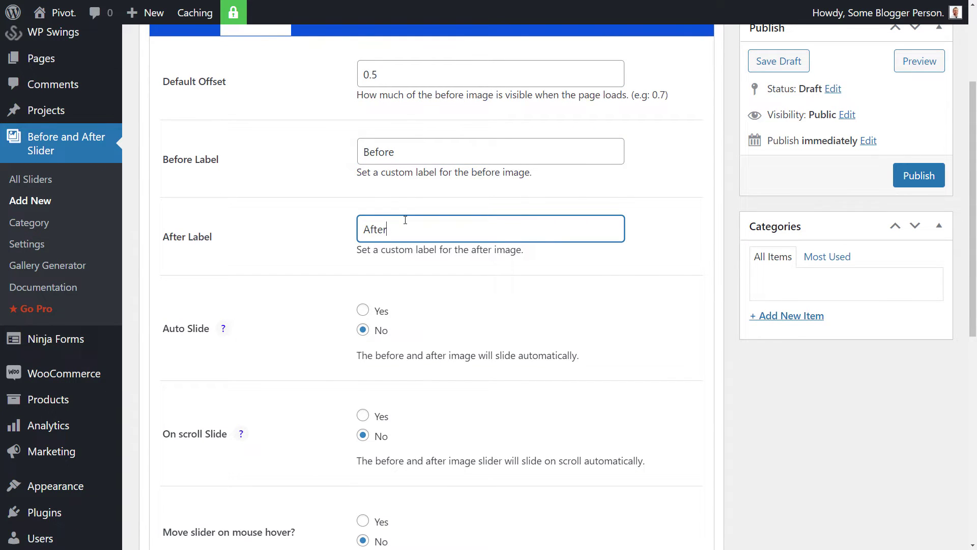
Set both Auto Slide and Click to Move to Yes.
scroll(405, 220, down, 2)
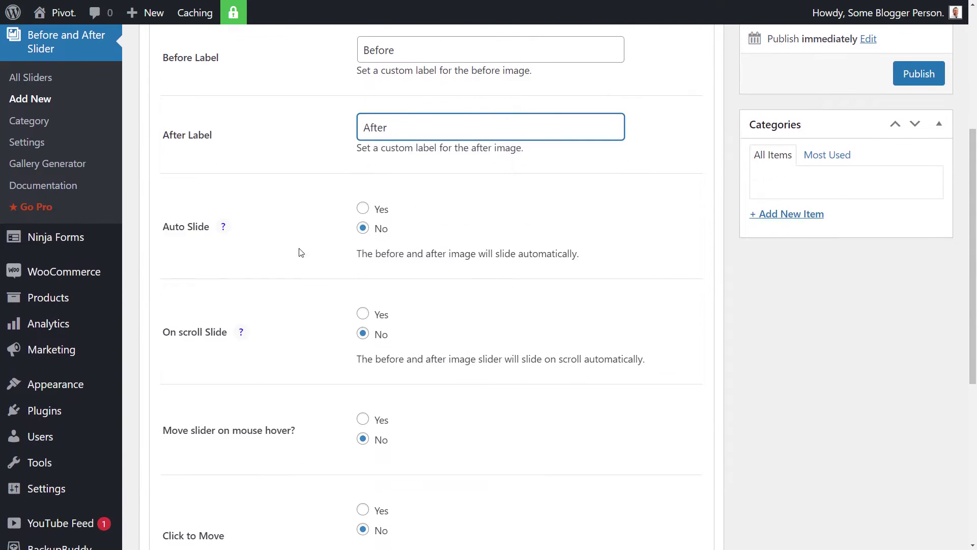
click(364, 208)
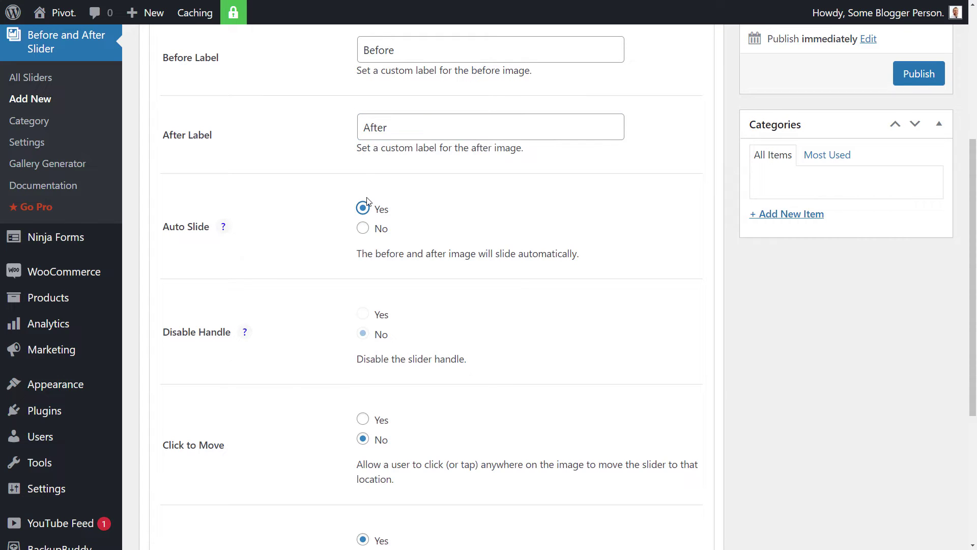
scroll(367, 203, down, 3)
scroll(367, 202, down, 2)
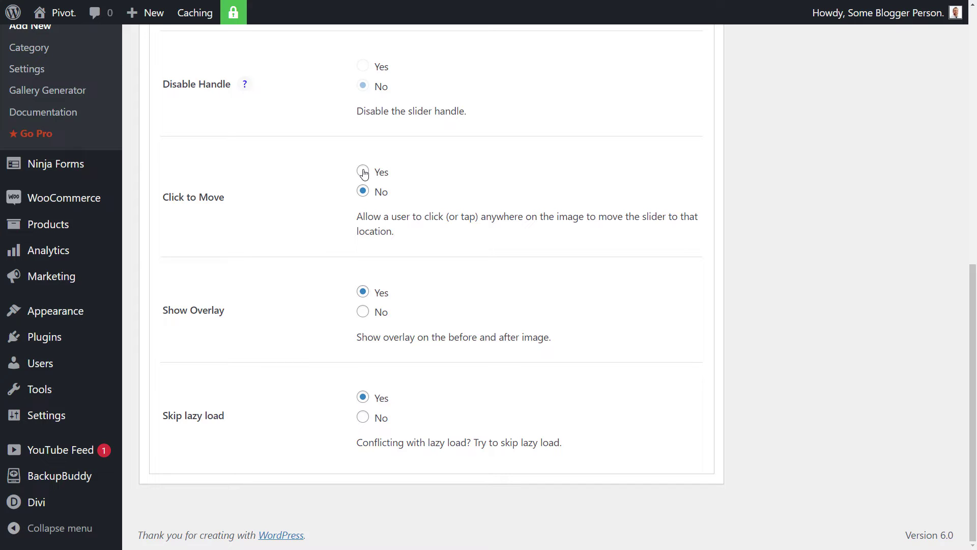
click(364, 174)
drag(974, 440, 975, 160)
In the style settings, give the before label a black background and white text.
click(317, 178)
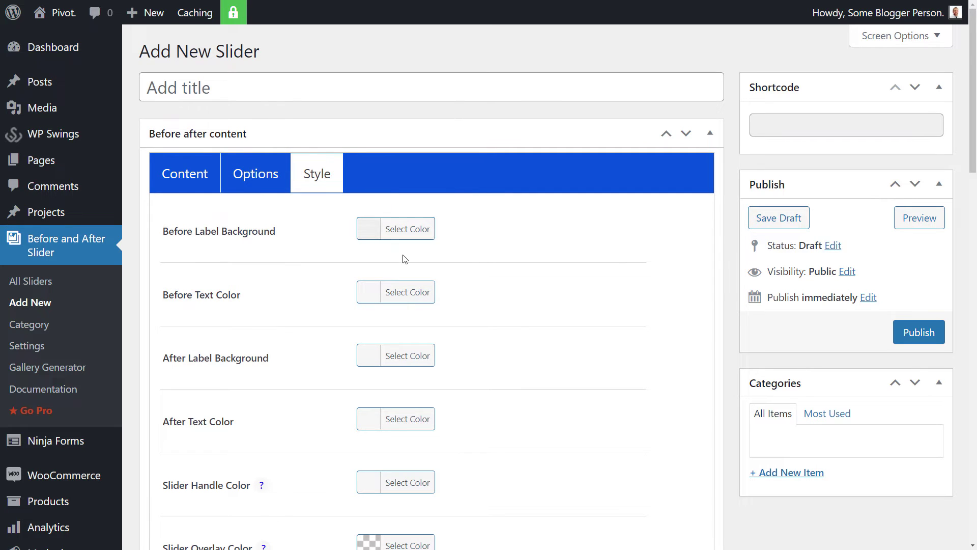
click(359, 230)
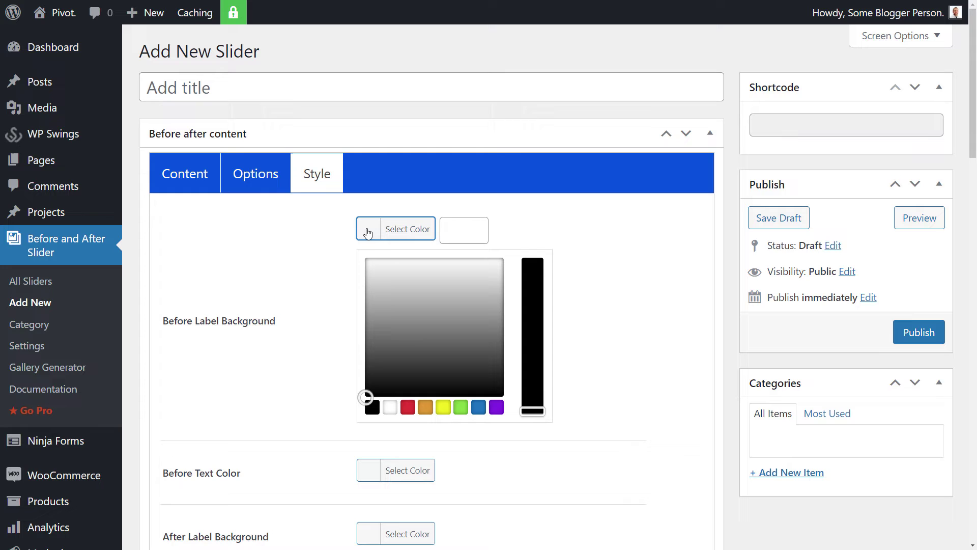
click(372, 408)
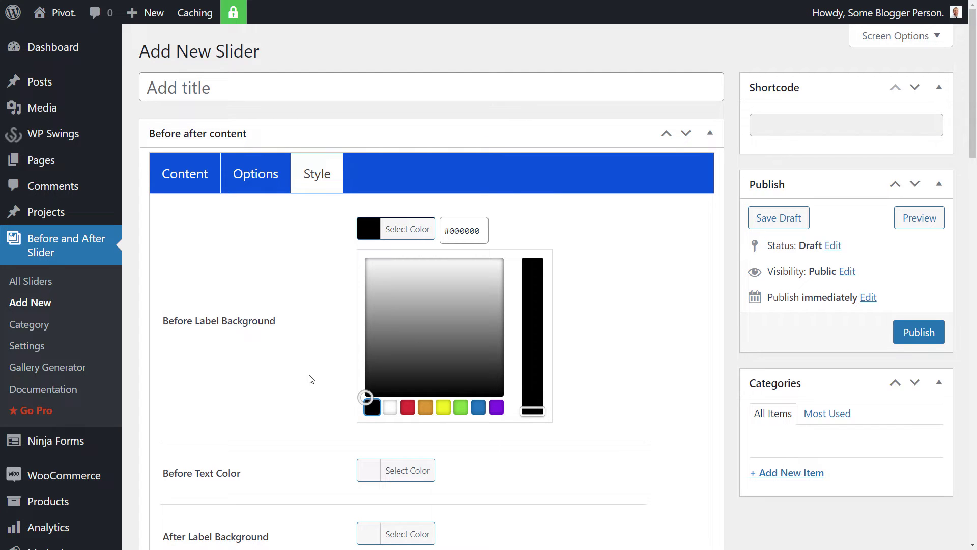
click(285, 355)
scroll(338, 296, down, 1)
click(377, 242)
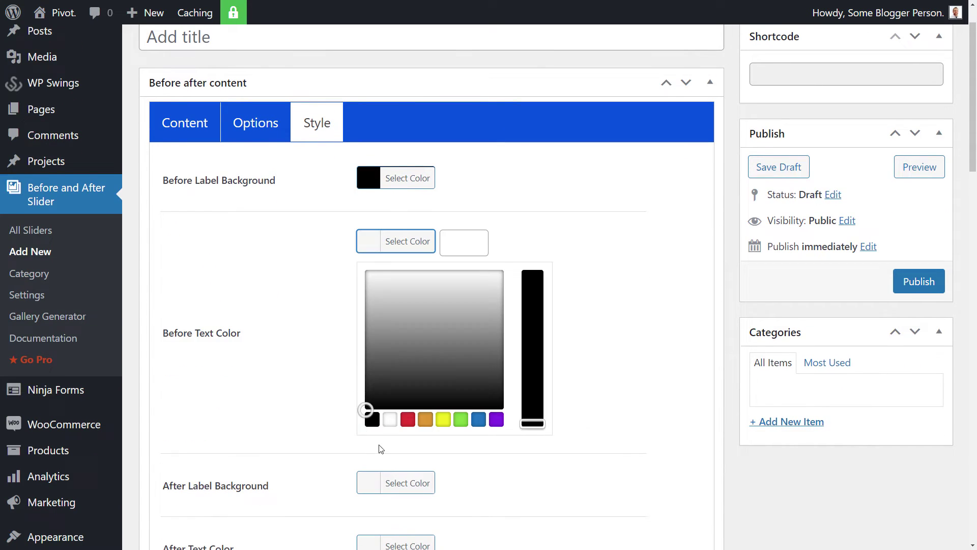
click(390, 422)
click(277, 278)
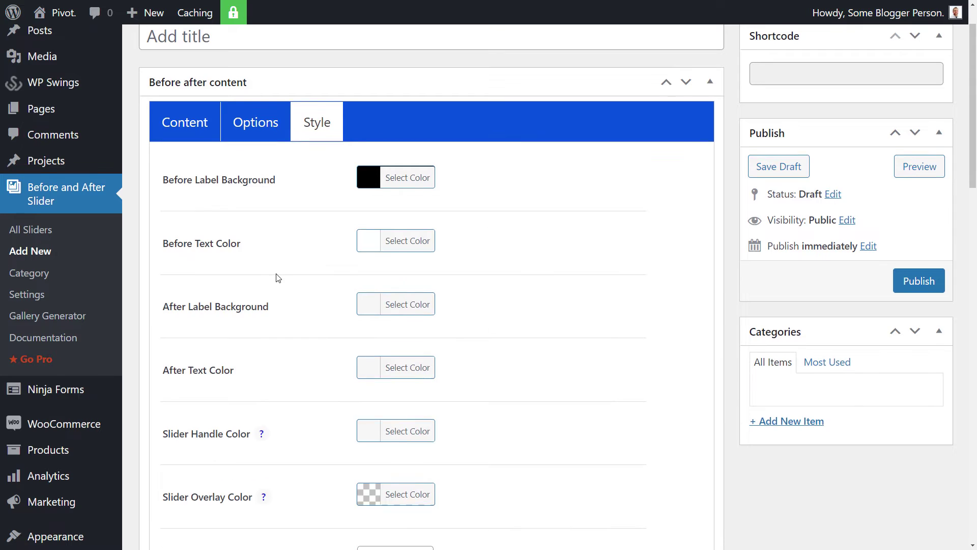
Give the after label a purple background and white text.
scroll(356, 239, down, 2)
click(396, 202)
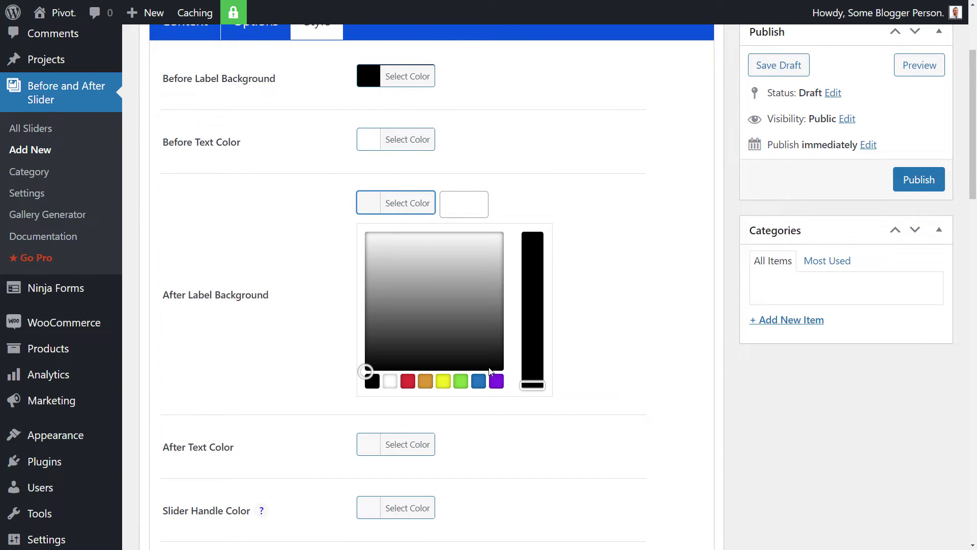
click(497, 382)
click(258, 218)
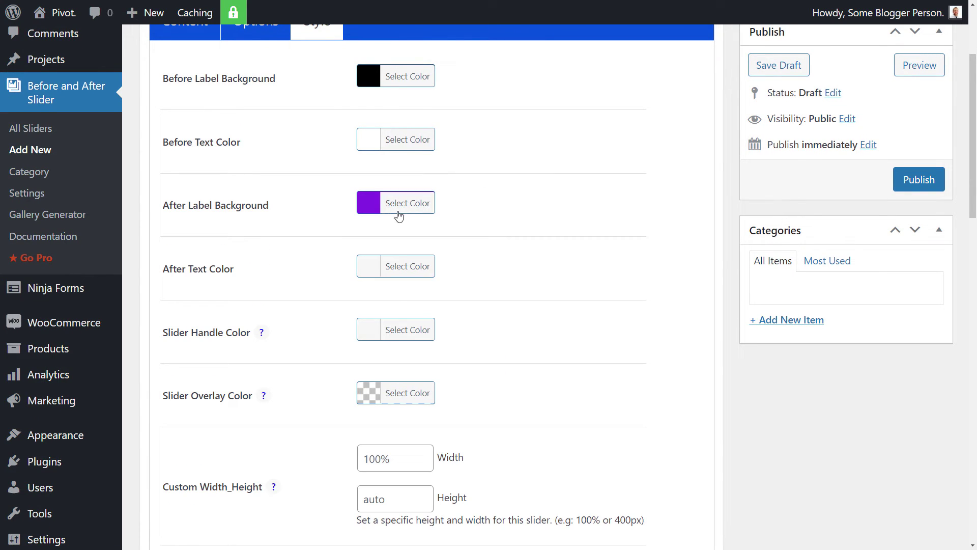
click(395, 266)
click(390, 444)
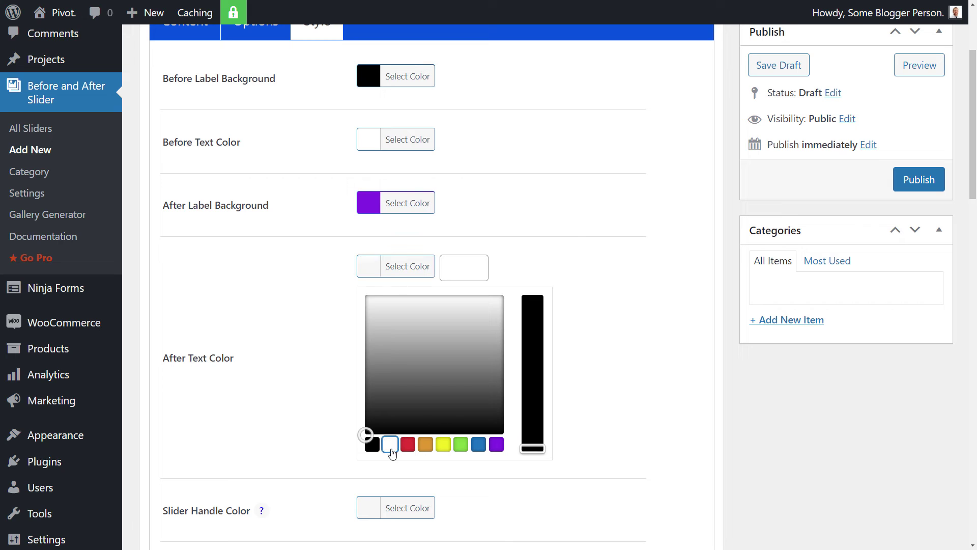
click(574, 234)
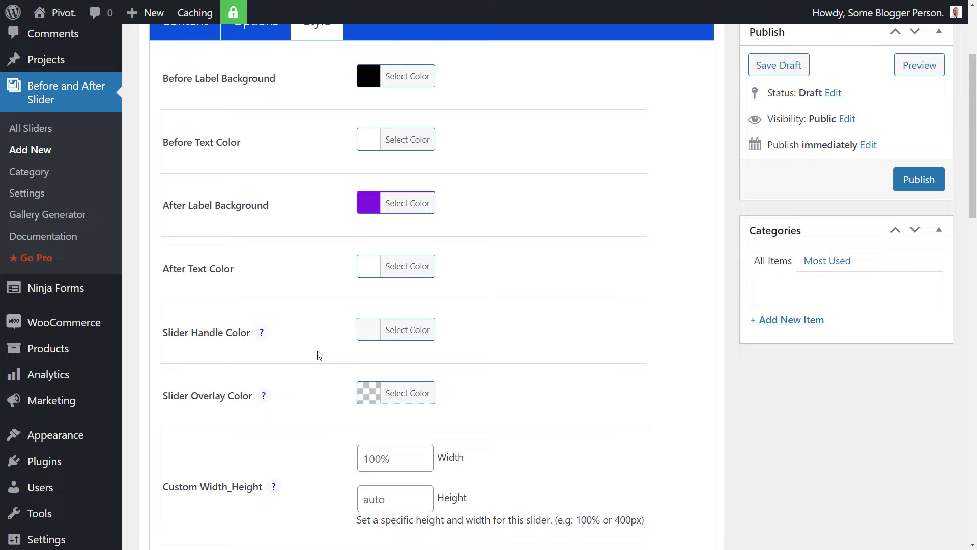
Make the slider handle white and the overlay a nearly transparent purple, rgba(130,36,227,0.05).
click(382, 333)
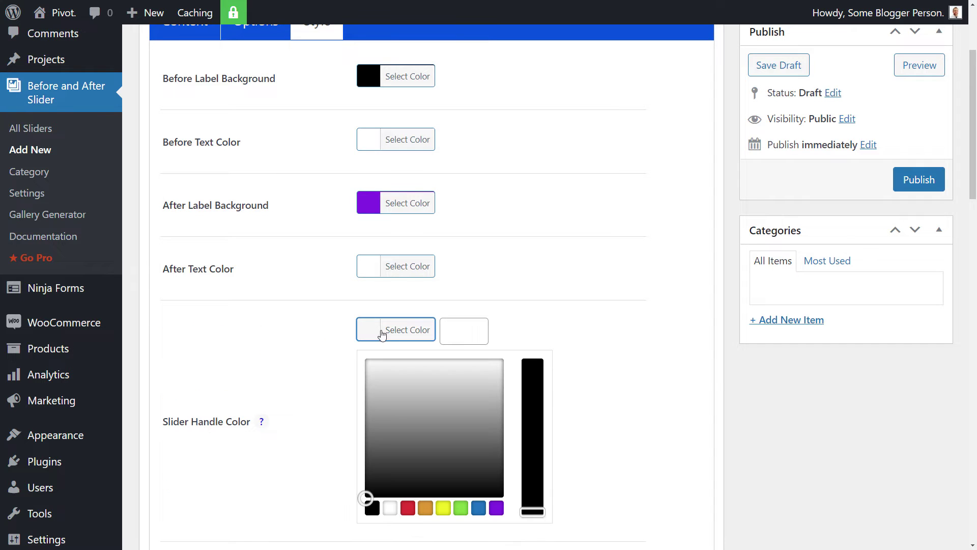
click(390, 508)
click(294, 328)
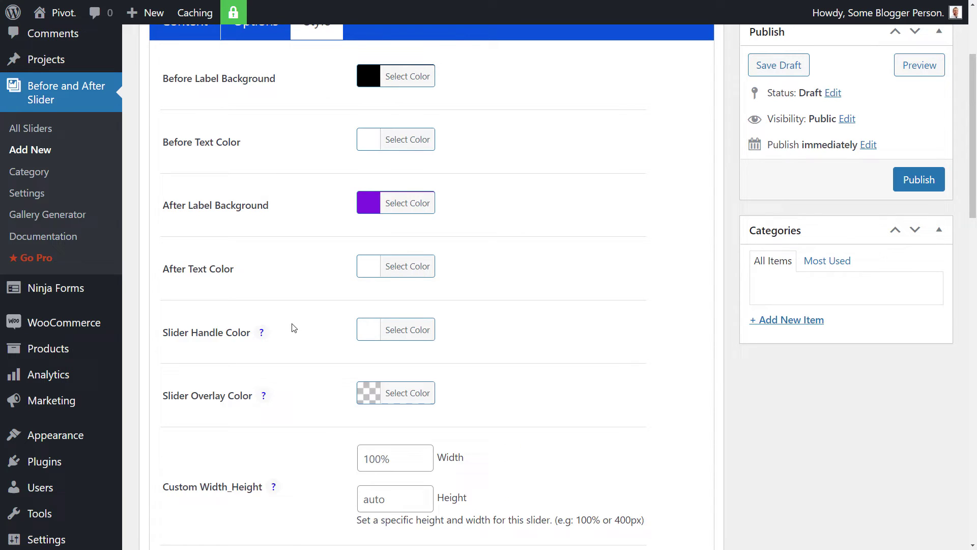
scroll(293, 328, down, 3)
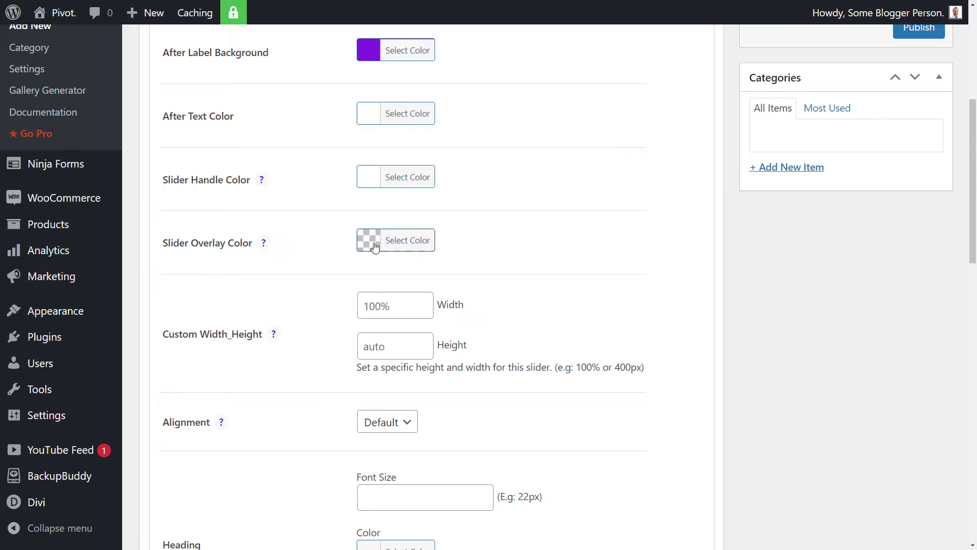
click(376, 247)
click(497, 418)
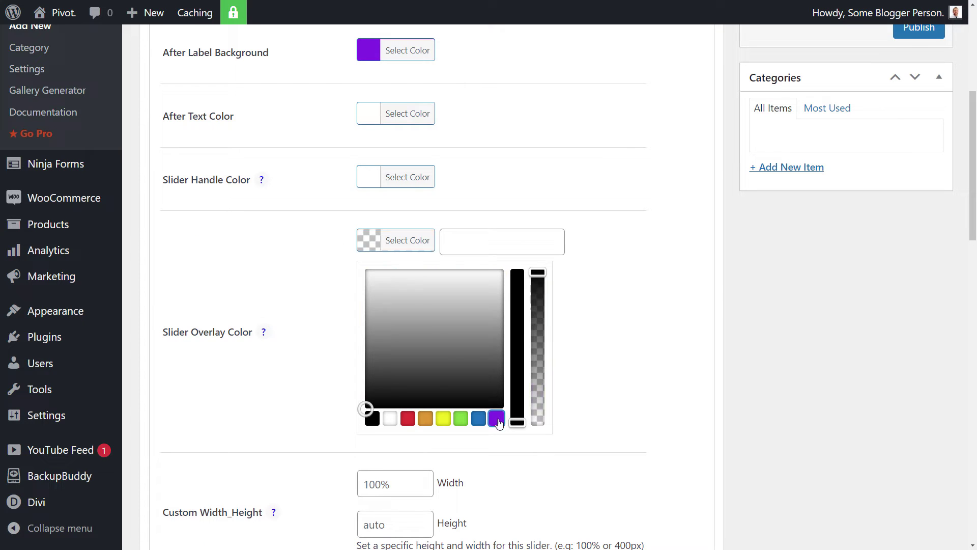
drag(538, 273, 546, 424)
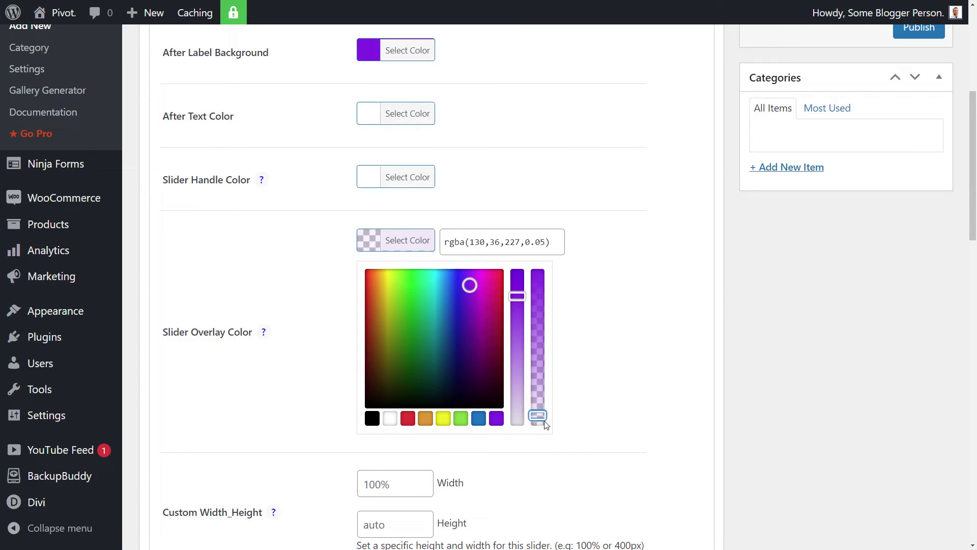
click(609, 334)
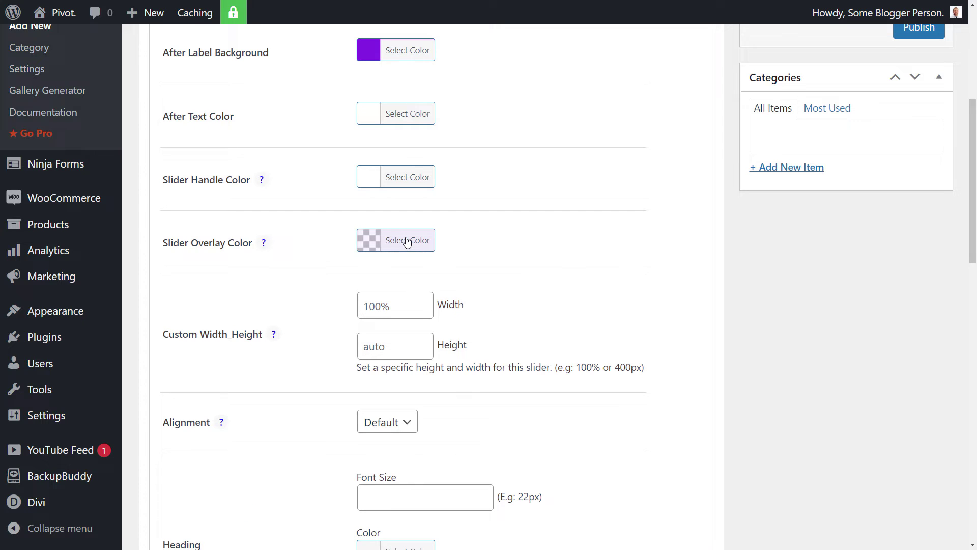
scroll(295, 273, down, 1)
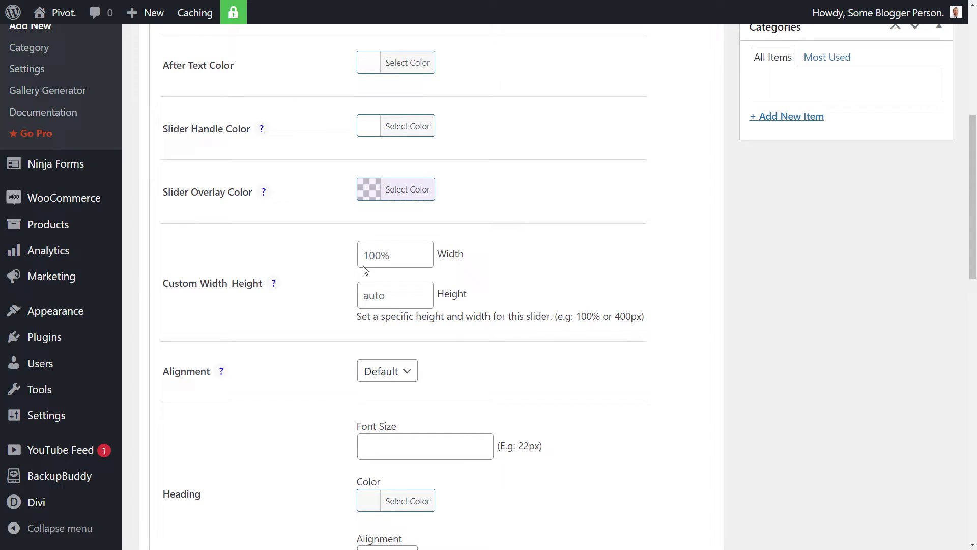
After checking the width and height fields, set the slider Alignment to Center.
scroll(364, 270, down, 1)
click(402, 206)
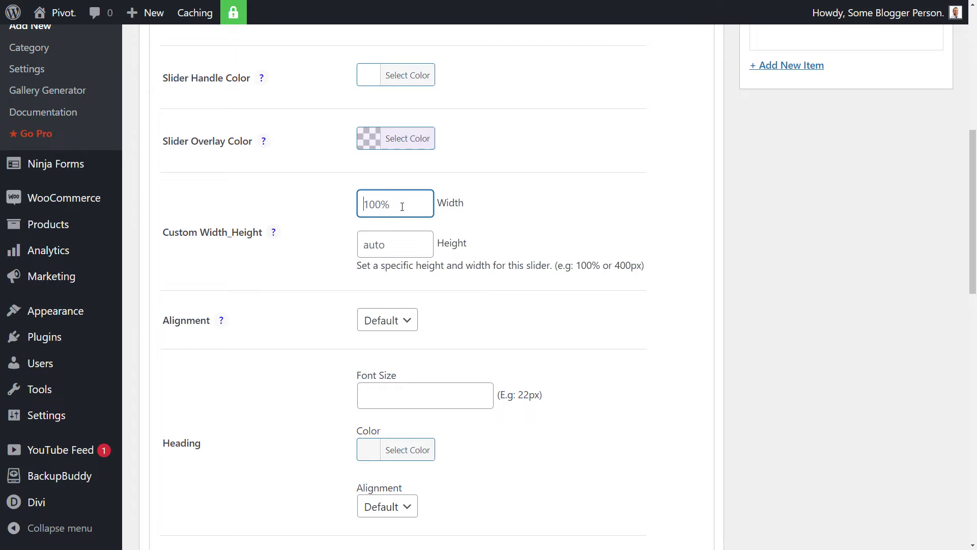
click(394, 248)
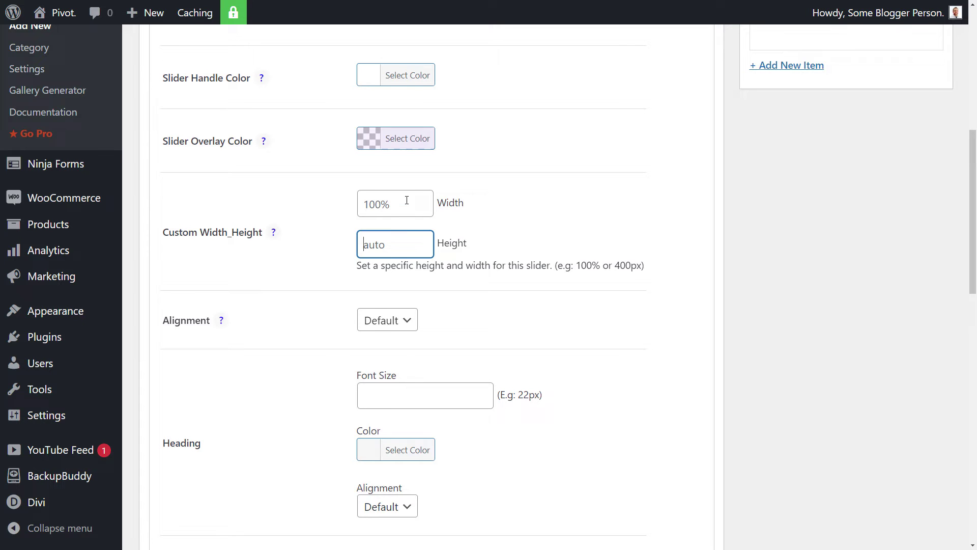
click(406, 319)
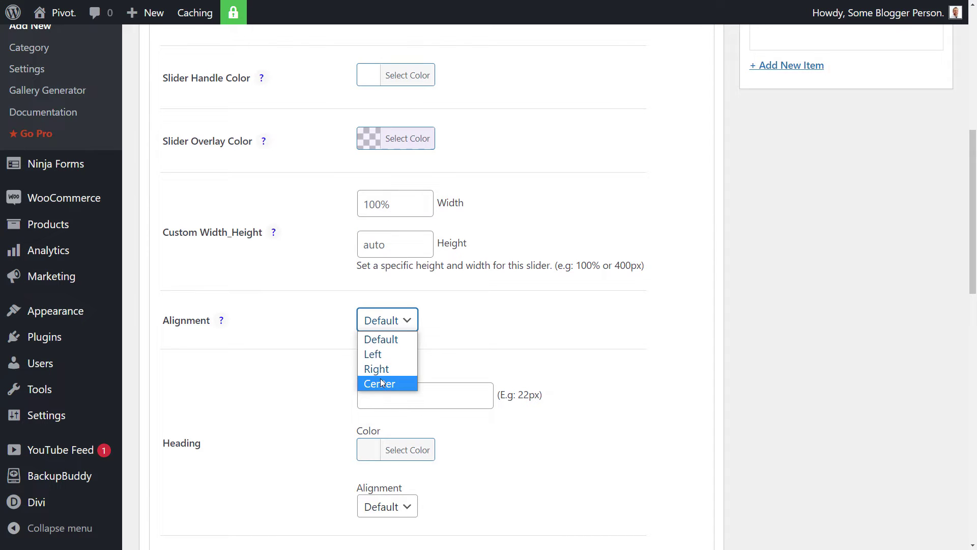
click(381, 383)
scroll(380, 388, down, 3)
click(405, 238)
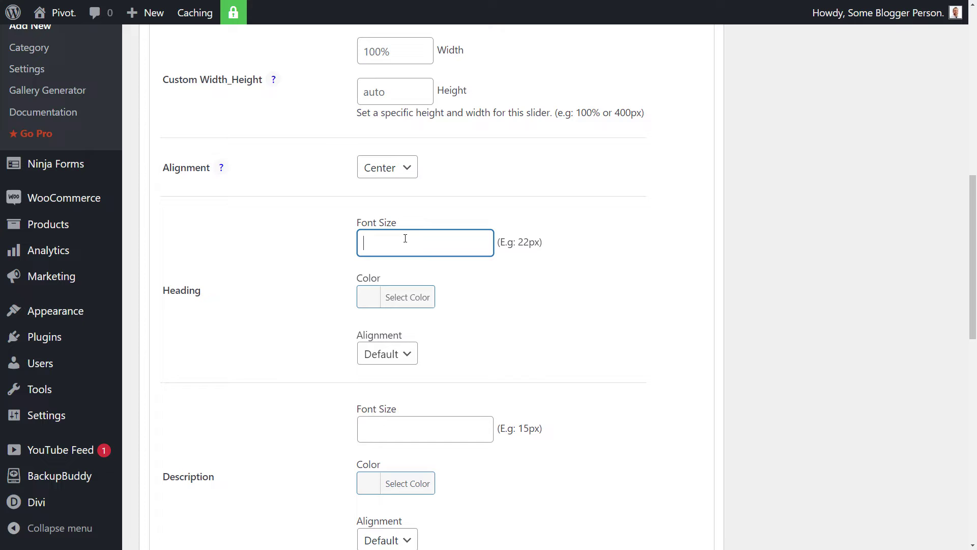
scroll(387, 386, down, 3)
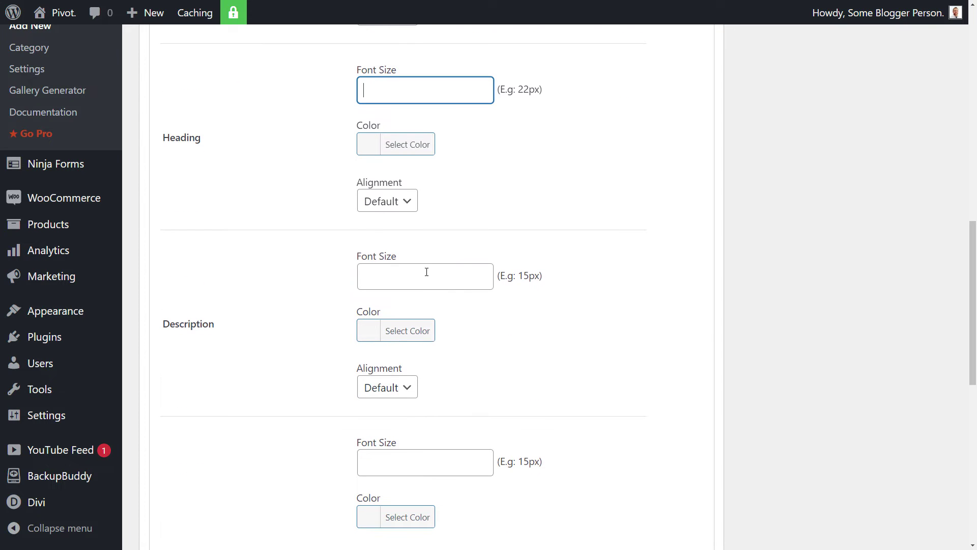
scroll(422, 297, down, 7)
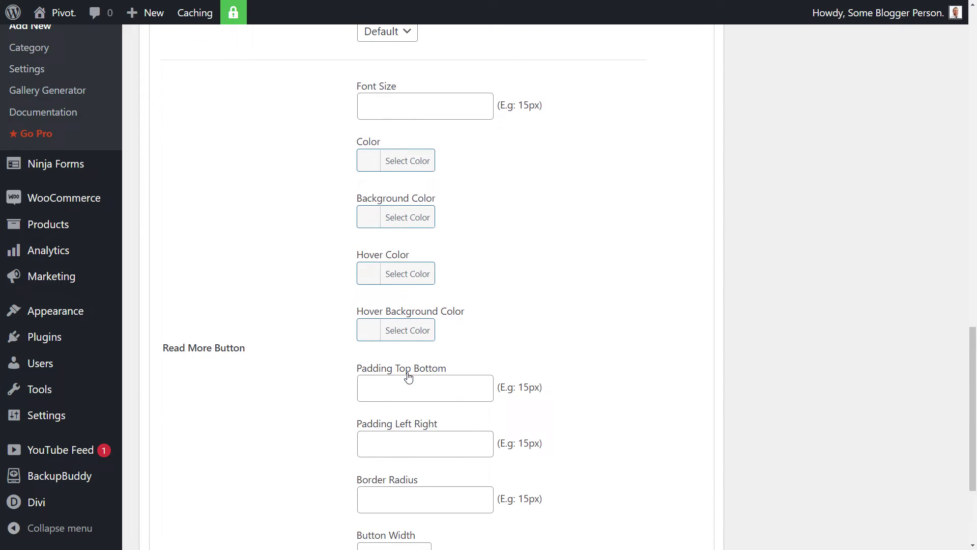
scroll(338, 277, down, 3)
scroll(384, 259, up, 3)
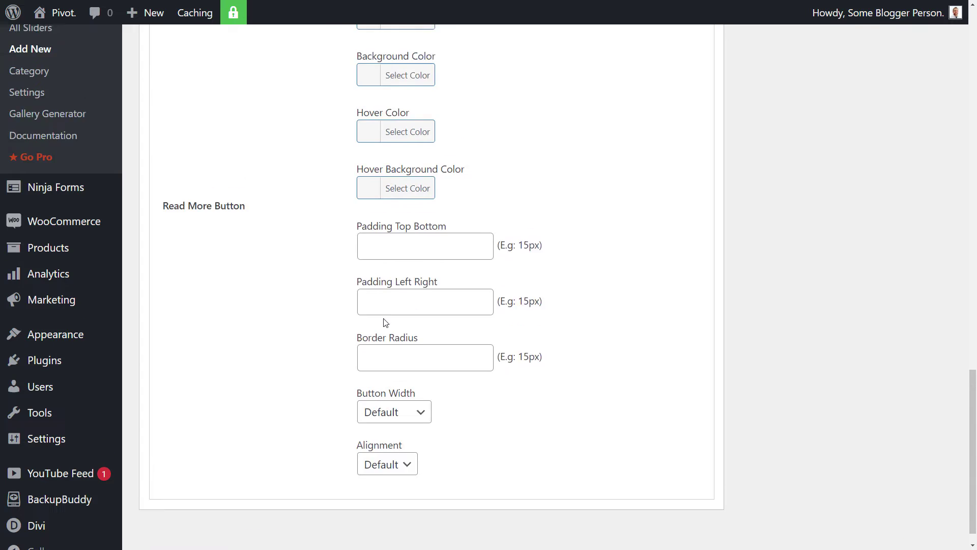
scroll(388, 371, down, 3)
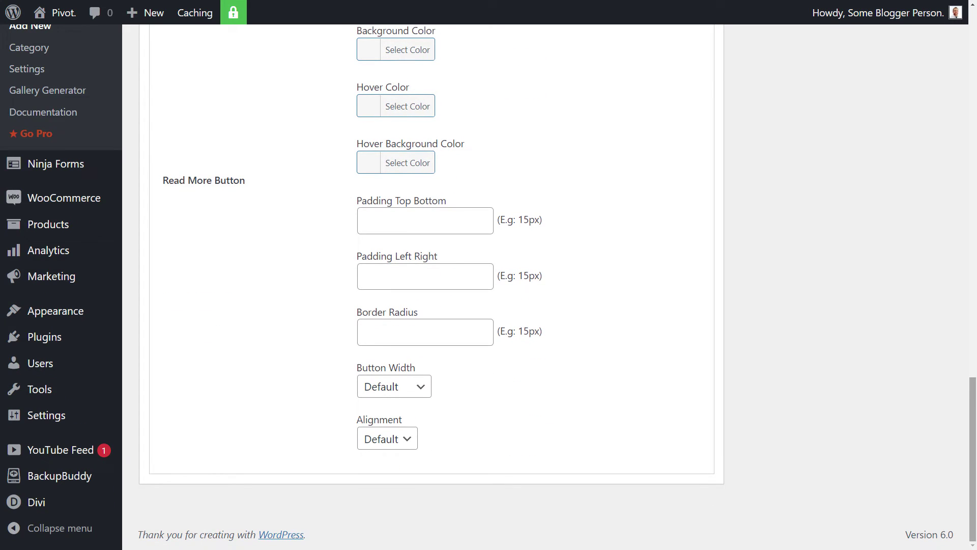
Give the Read More button 7px top-bottom and left-right padding and a border radius of 5.
mouse_move(975, 504)
mouse_down()
mouse_move(975, 254)
mouse_move(975, 506)
mouse_up()
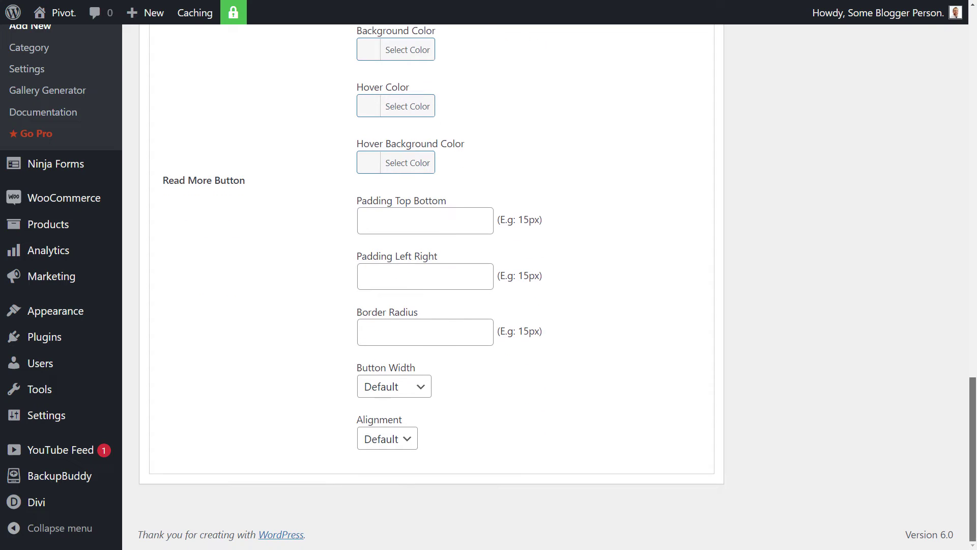
click(407, 218)
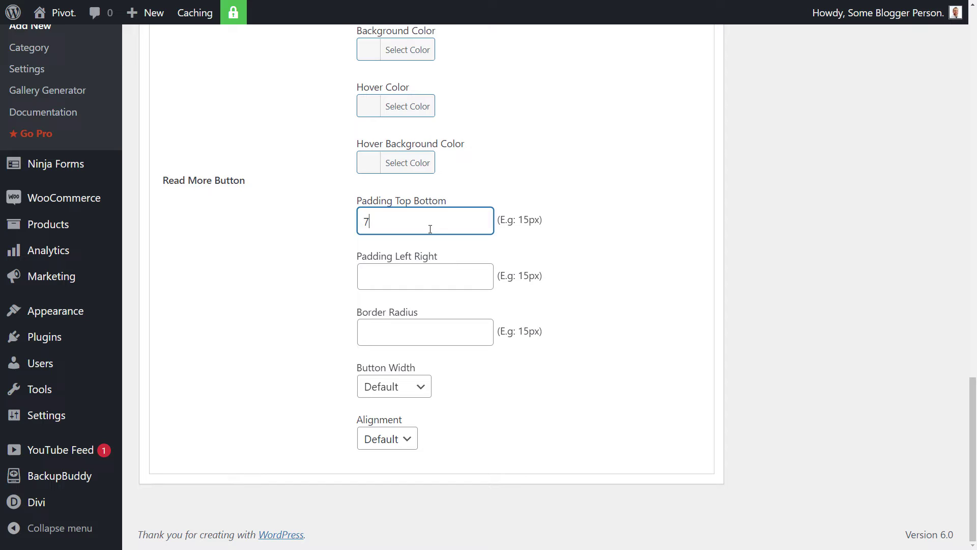
key(Tab)
text(7)
key(Tab)
text(7)
key(Tab)
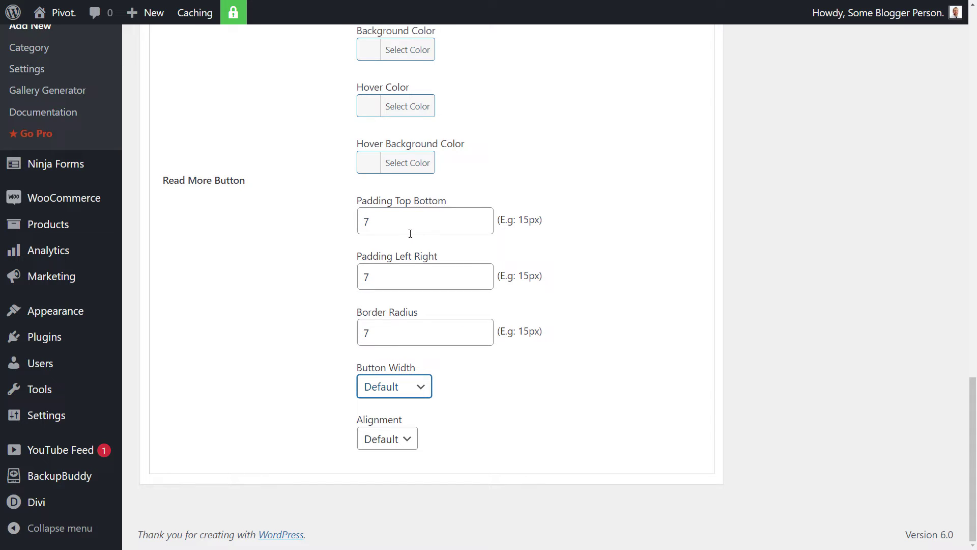
click(424, 229)
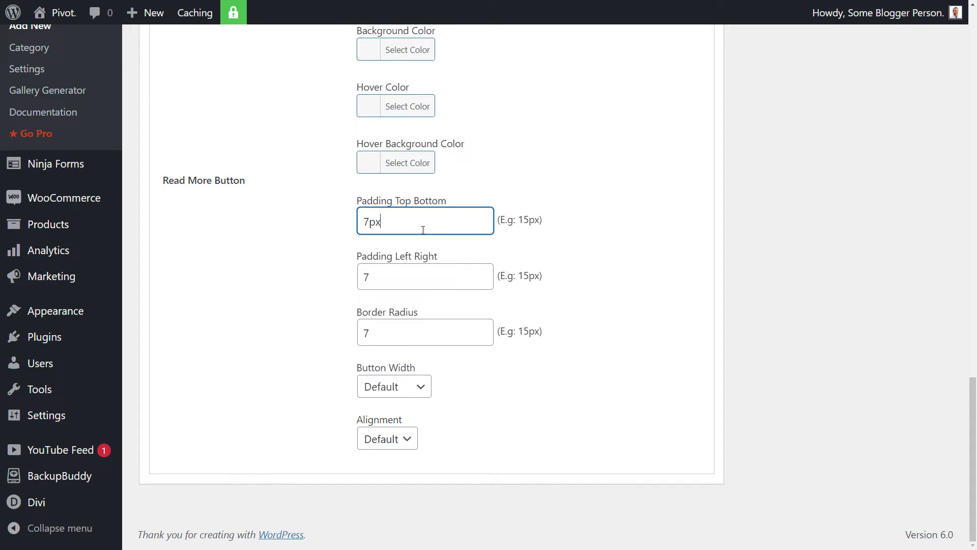
click(392, 277)
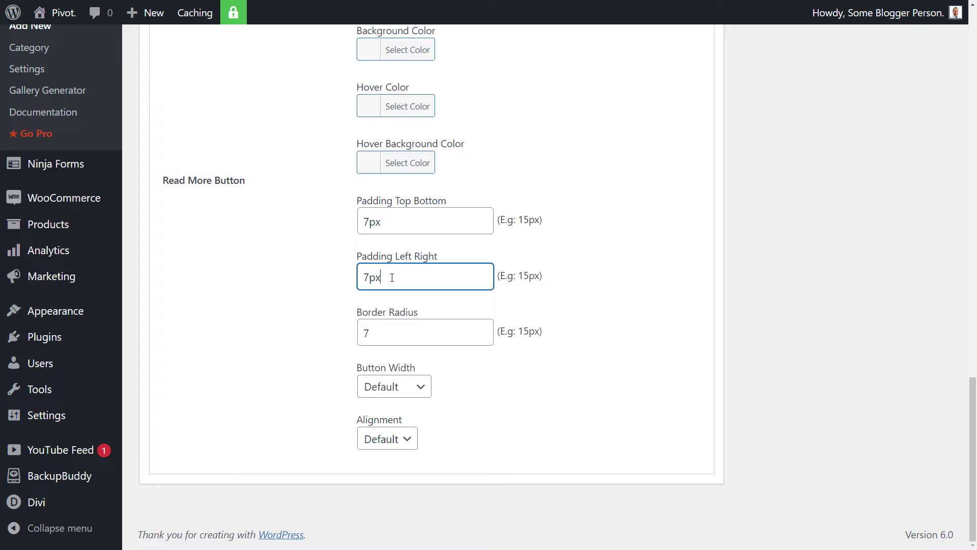
drag(419, 328, 357, 337)
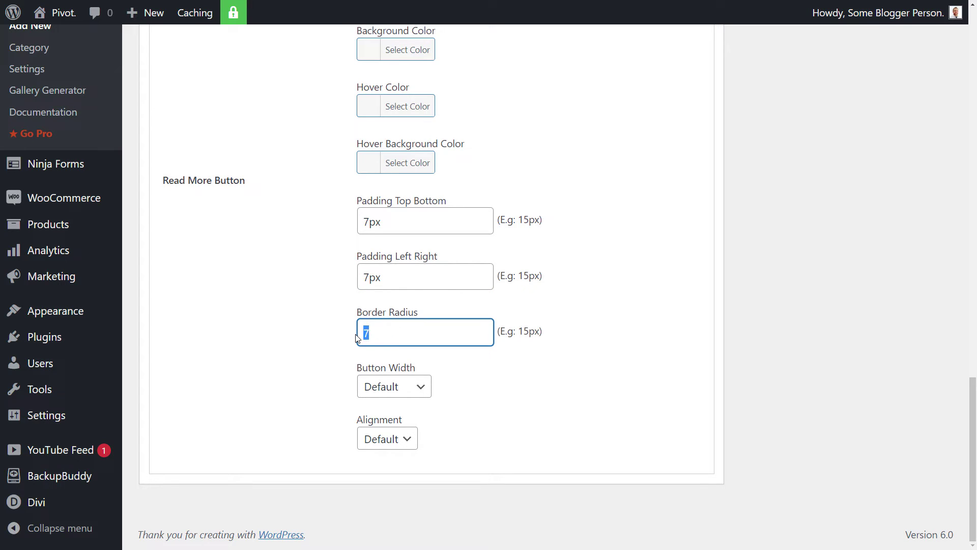
text(5)
Publish the slider, generating its shortcode [bafg id="8939"].
scroll(432, 371, up, 5)
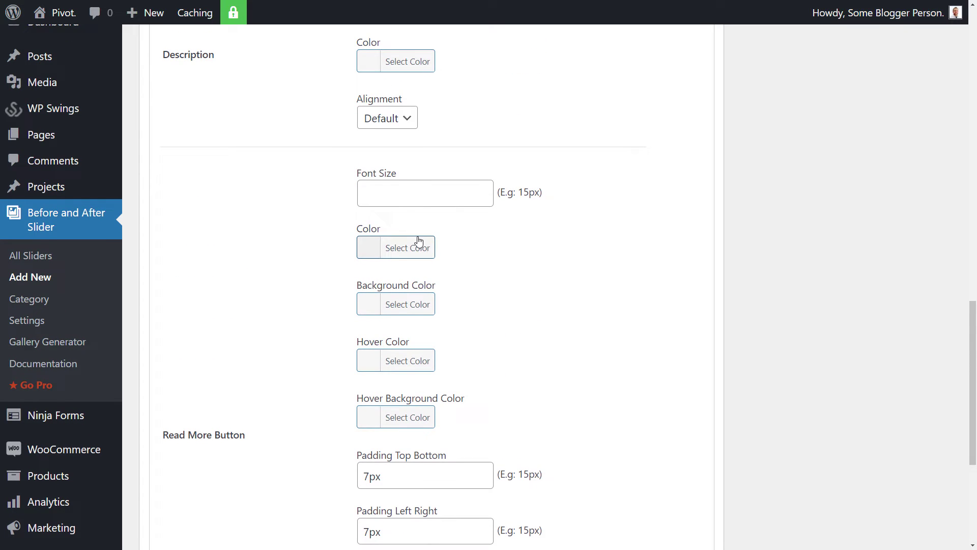
click(408, 195)
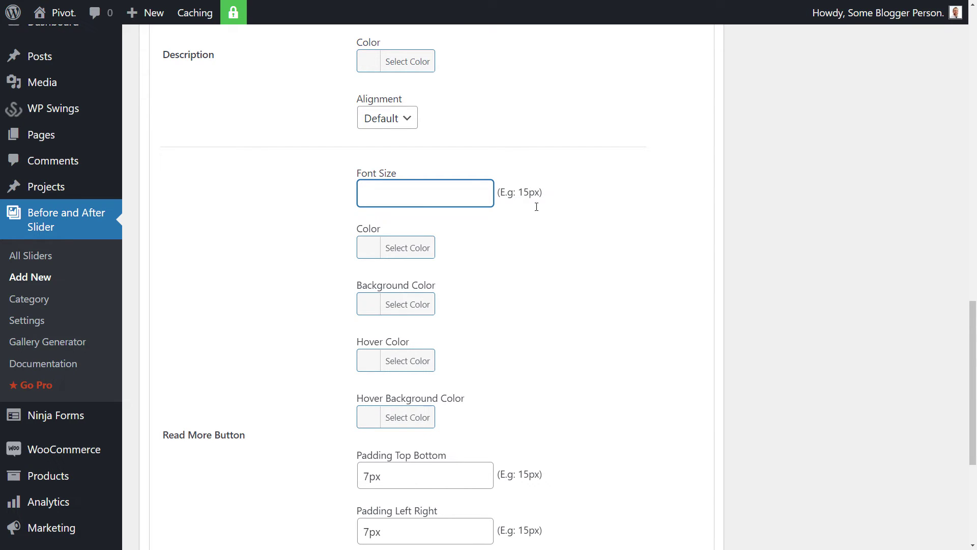
drag(972, 328, 963, 56)
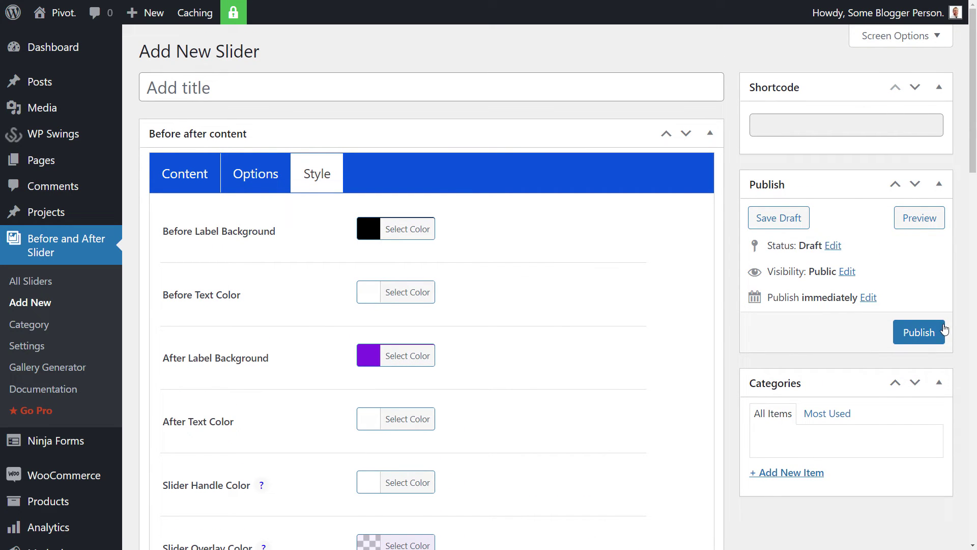
click(934, 341)
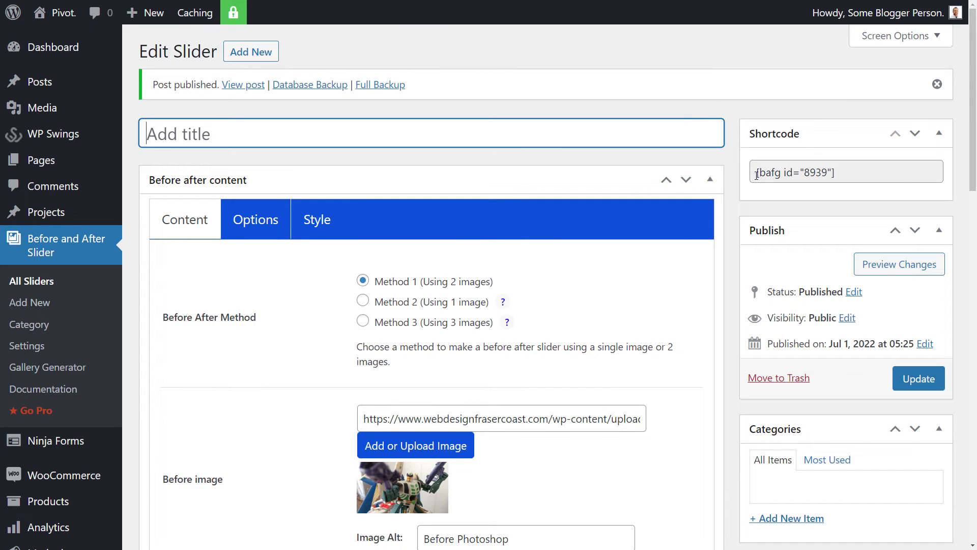
Copy the slider's shortcode [bafg id="8939"] from the Shortcode field.
click(757, 174)
right_click(806, 171)
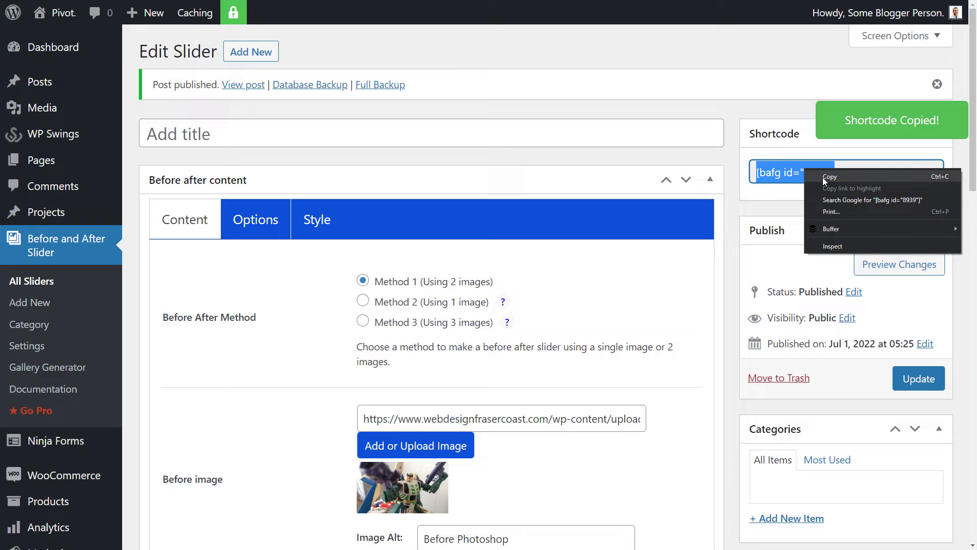
click(827, 176)
Create a new page titled 'Image Slider BA' in a new tab, using the default block editor.
mouse_move(148, 13)
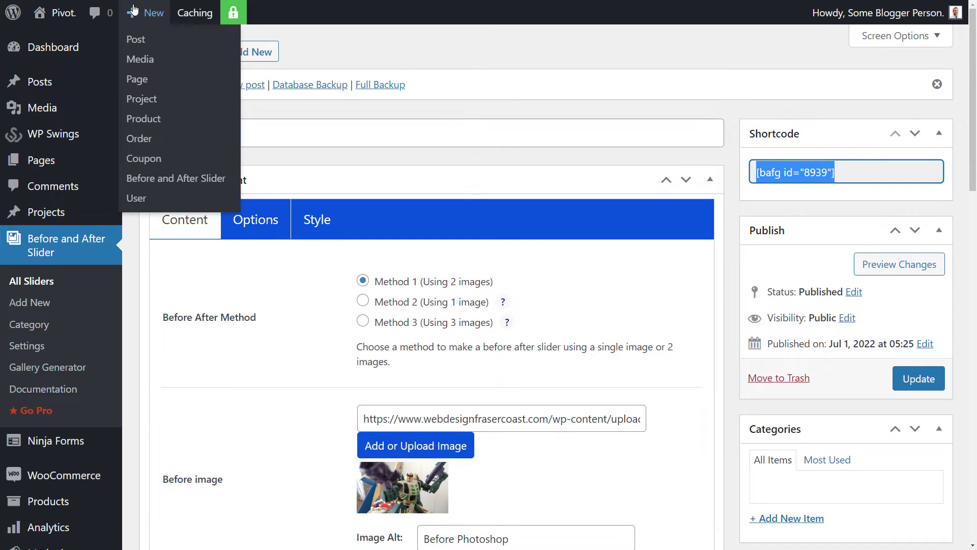
right_click(137, 80)
click(165, 87)
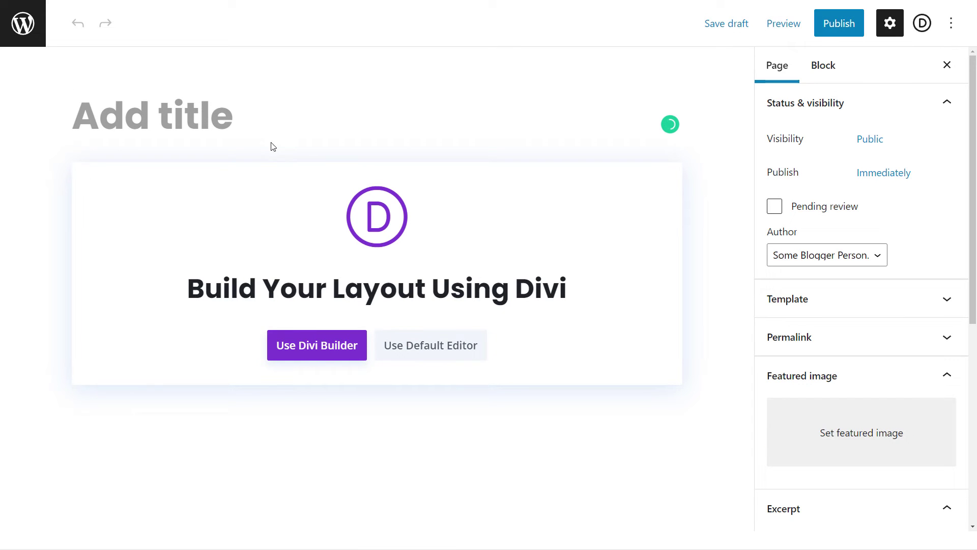
click(275, 116)
text(S)
key(BackSpace)
text(Image )
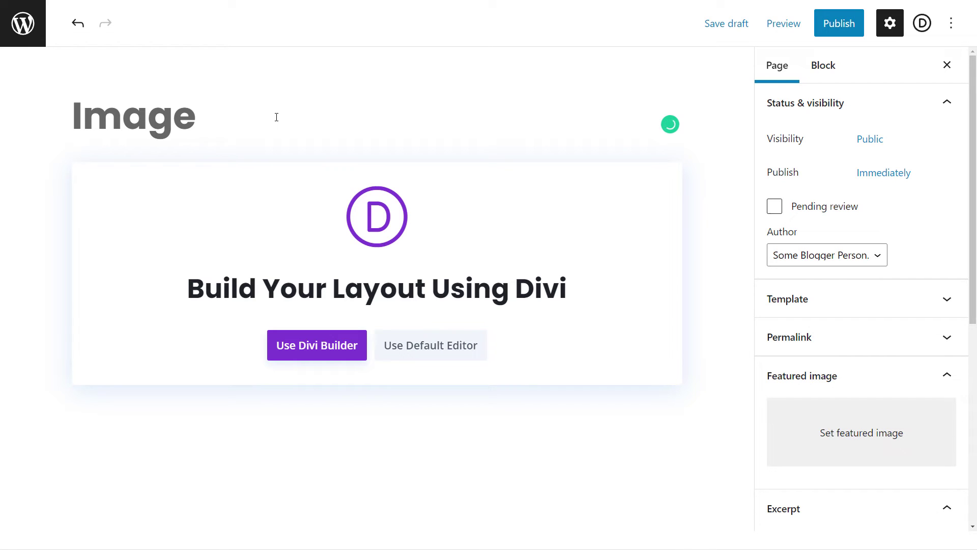
text(Slider)
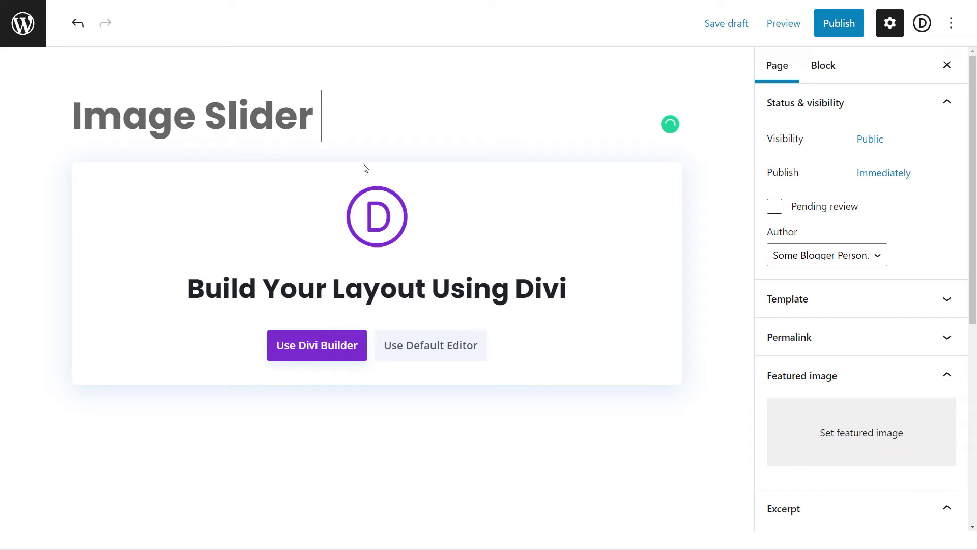
text( BA)
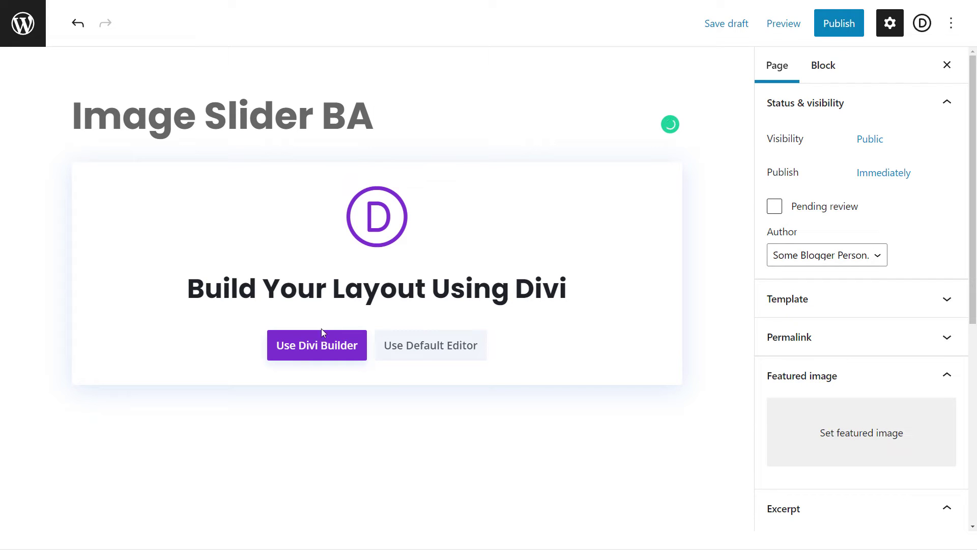
click(422, 346)
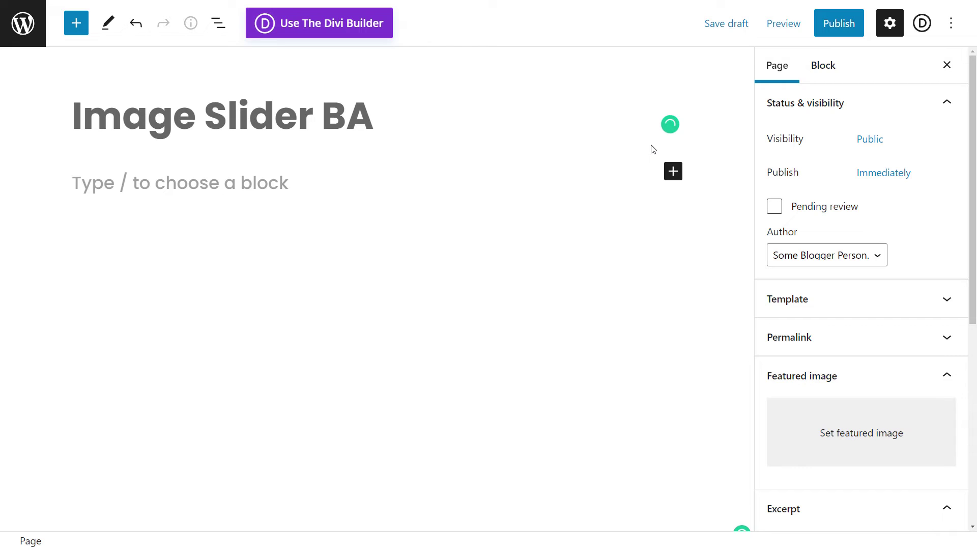
Add a Shortcode block to the Image Slider BA page.
click(674, 171)
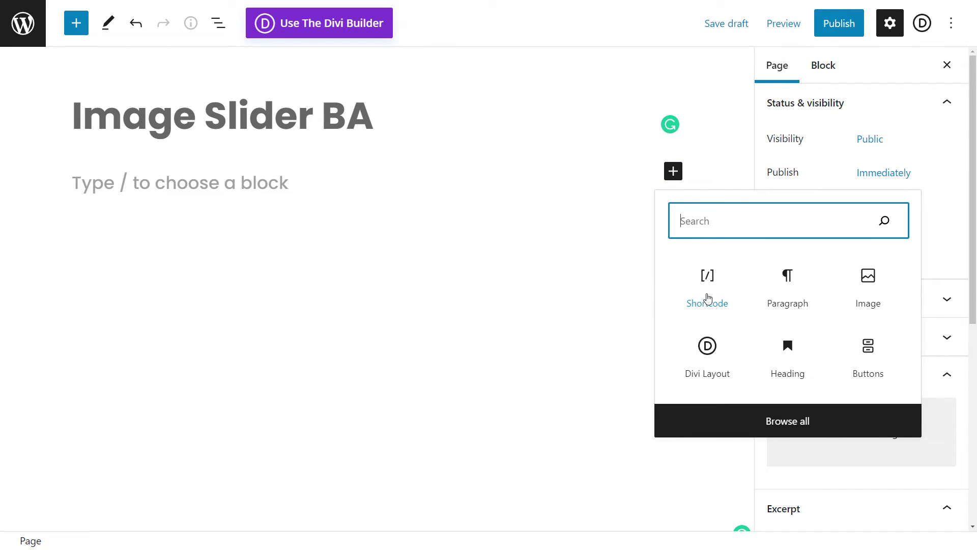
text(shortcpode)
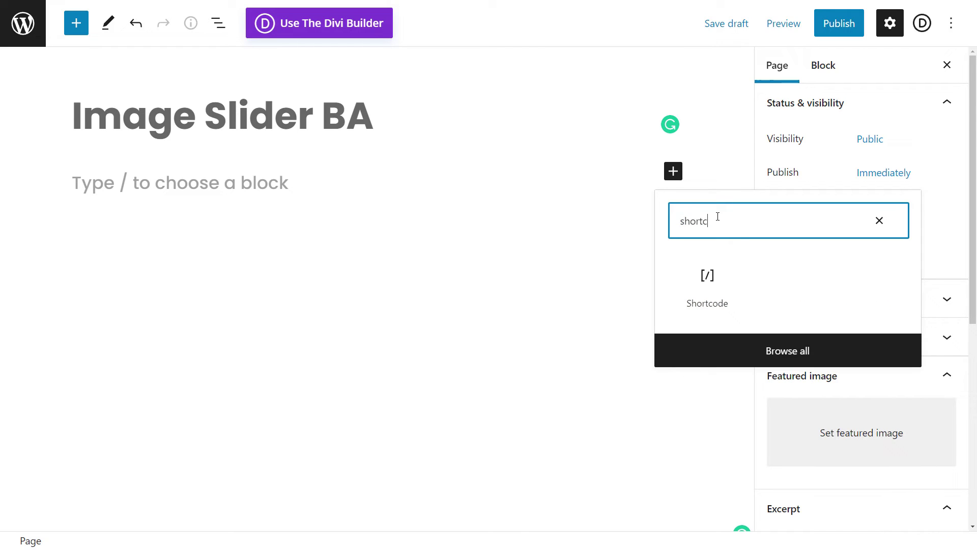
click(714, 221)
key(BackSpace)
click(698, 304)
Paste the slider shortcode [bafg id="8939"] into the block and bring up the preview options.
right_click(283, 227)
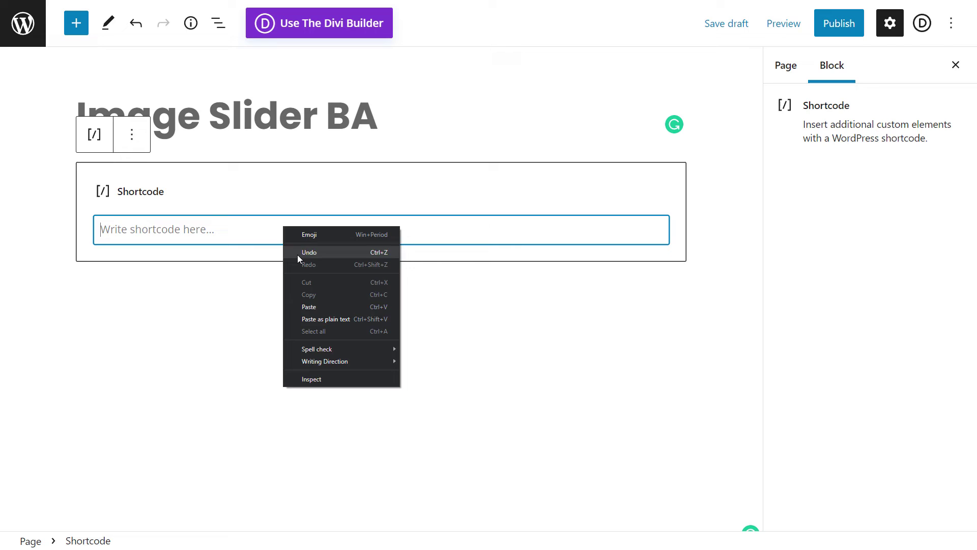
click(307, 307)
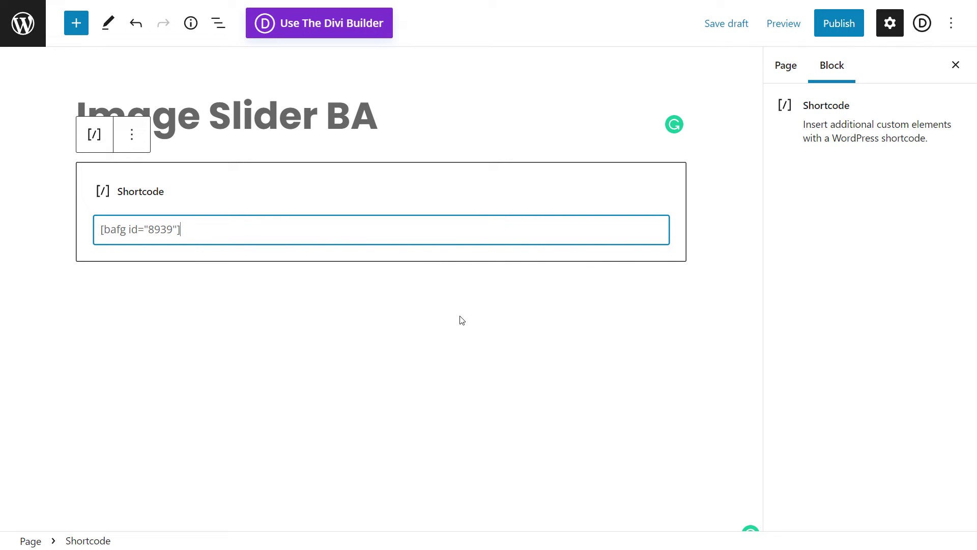
click(784, 24)
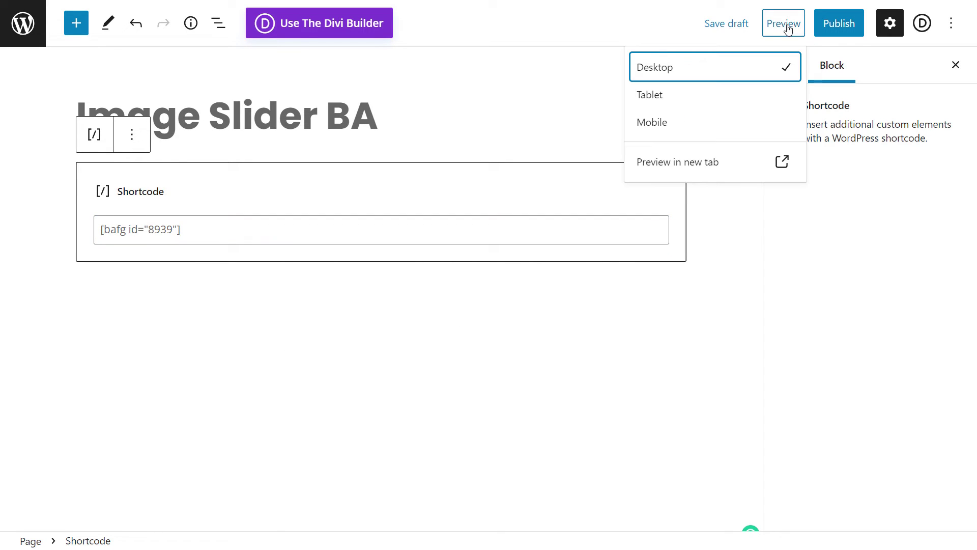
Preview the page in a new tab and drag the divider left to reveal more of the After photo.
click(685, 162)
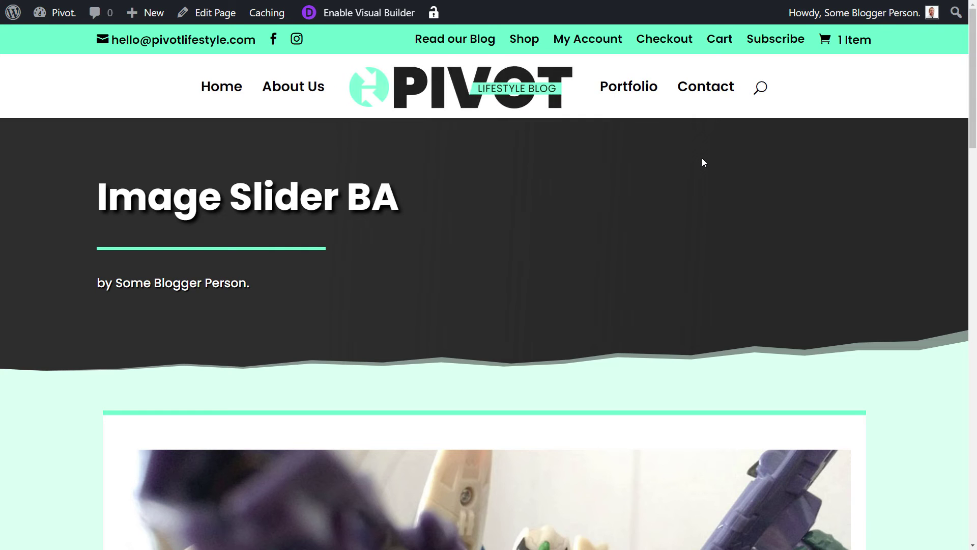
scroll(826, 135, down, 8)
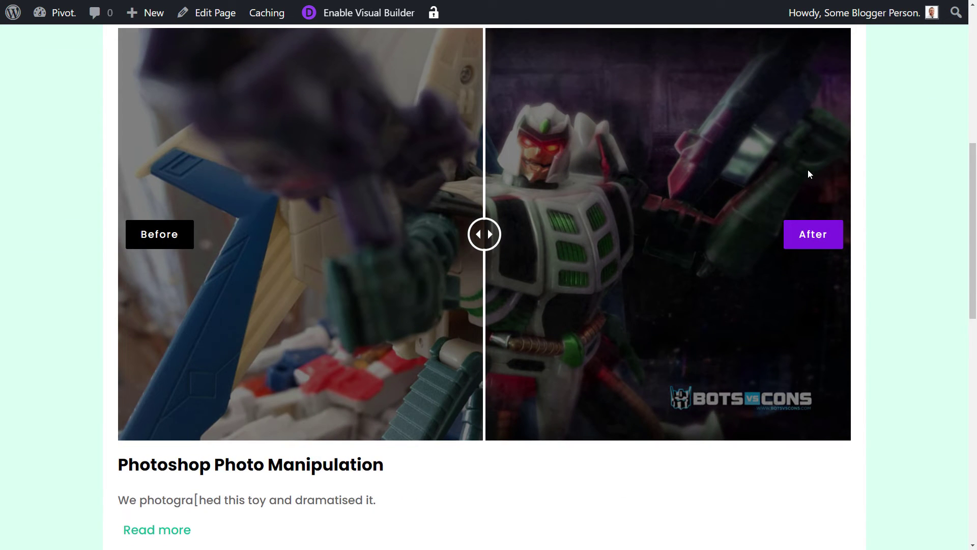
scroll(184, 308, up, 1)
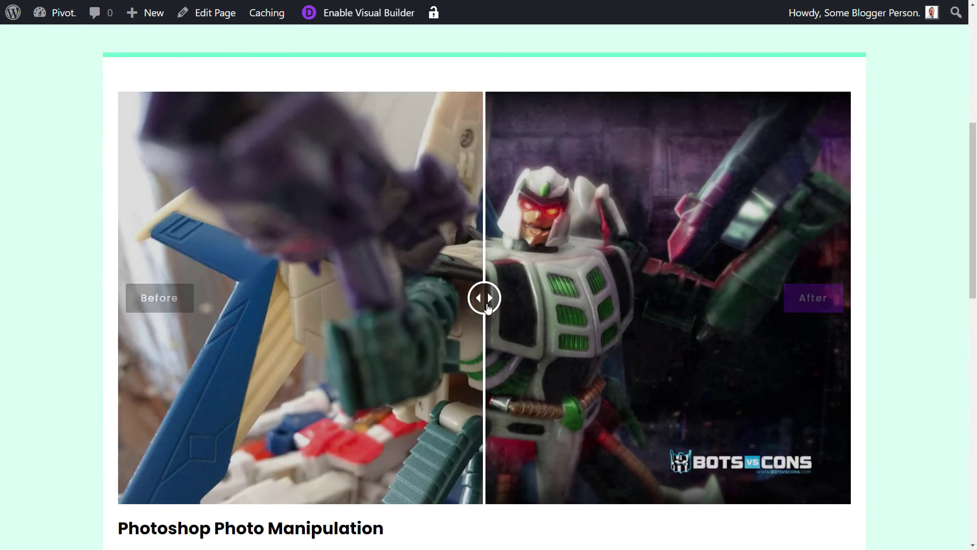
drag(488, 298, 390, 298)
Drag the divider back right and scroll through the page, briefly highlighting excerpt text.
scroll(405, 273, down, 4)
scroll(406, 264, up, 3)
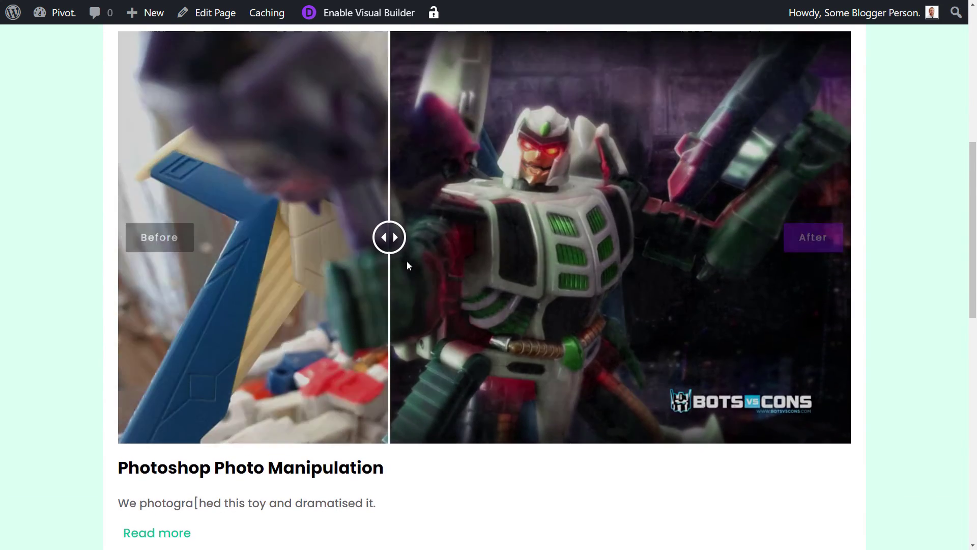
drag(390, 243, 499, 267)
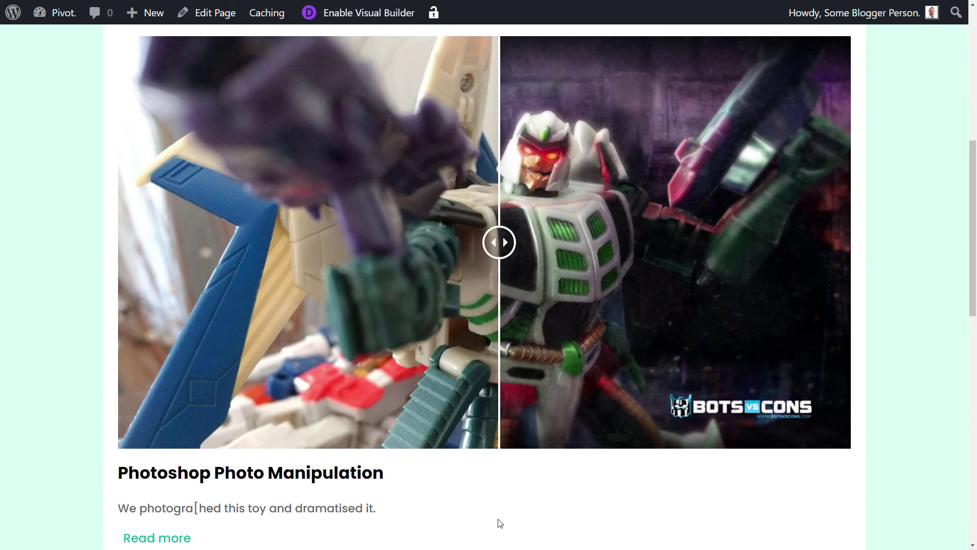
scroll(463, 492, down, 3)
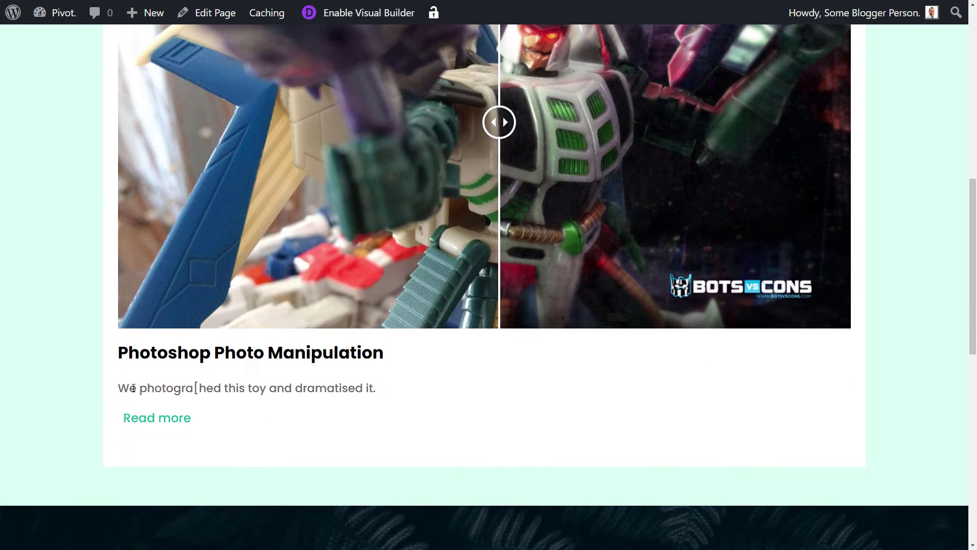
drag(133, 388, 249, 388)
click(354, 389)
scroll(562, 422, up, 3)
scroll(569, 438, down, 1)
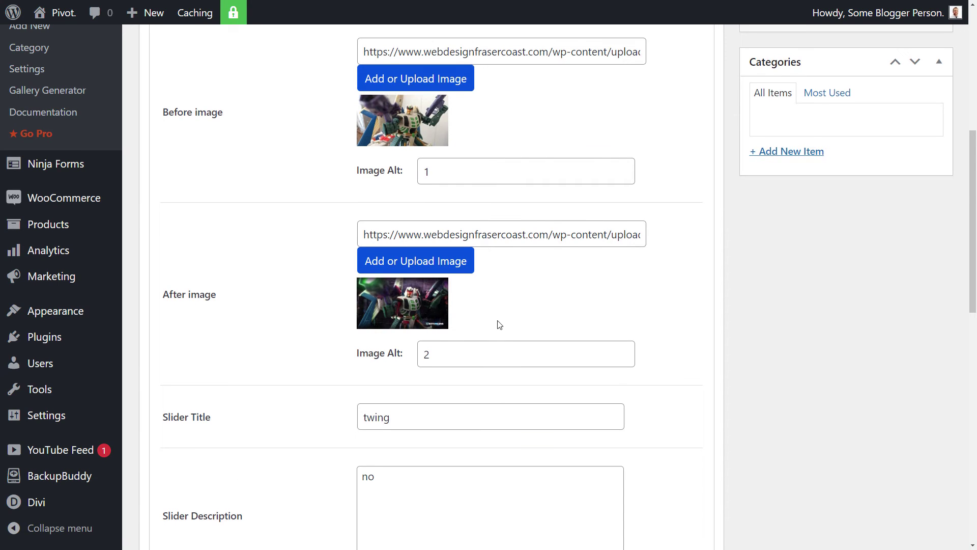
Set top-and-bottom orientation with the seventh template style and update the slider.
scroll(499, 323, down, 3)
scroll(490, 316, down, 7)
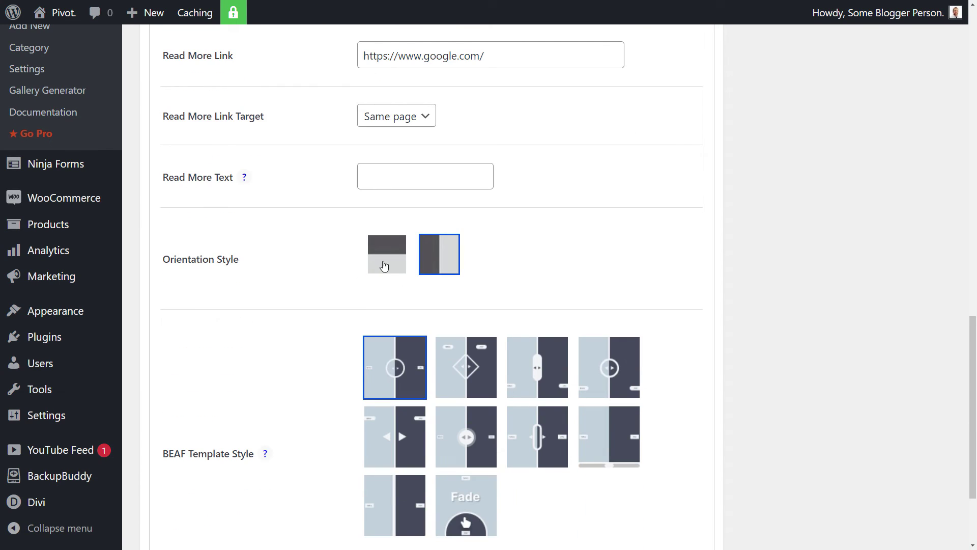
click(384, 267)
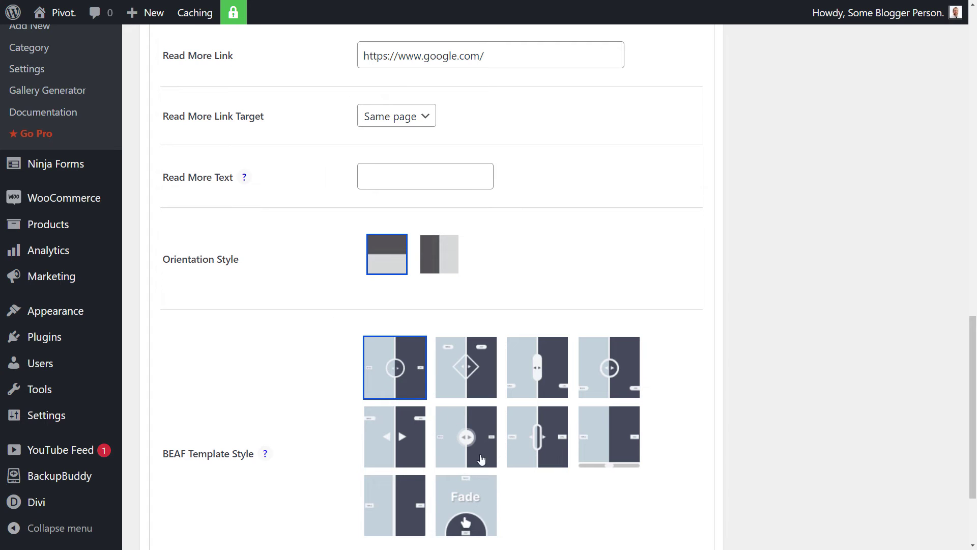
click(536, 450)
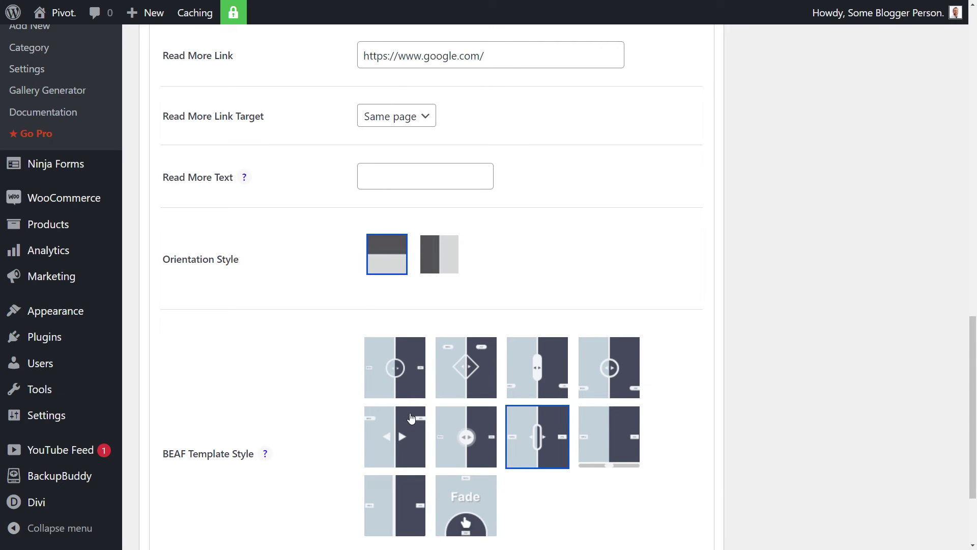
scroll(975, 434, down, 3)
drag(975, 434, 975, 148)
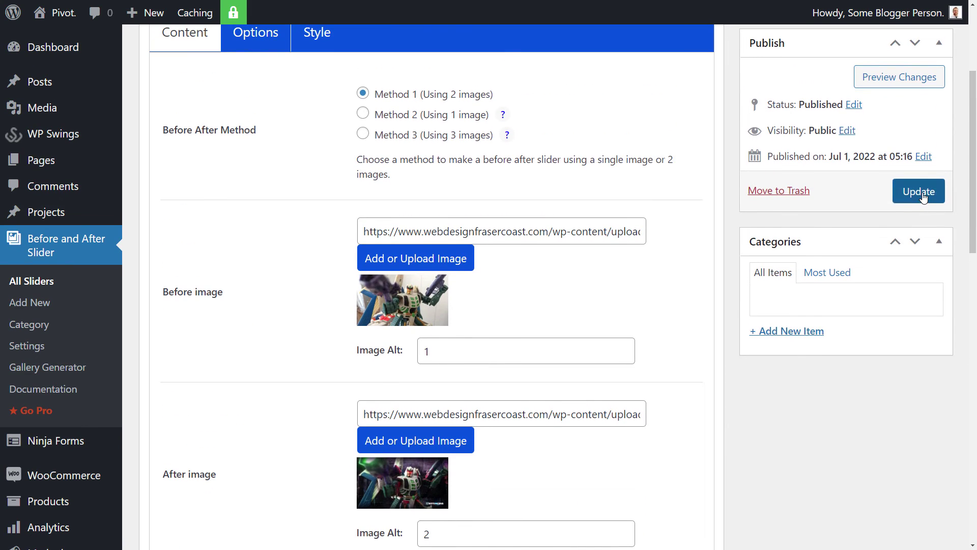
click(919, 191)
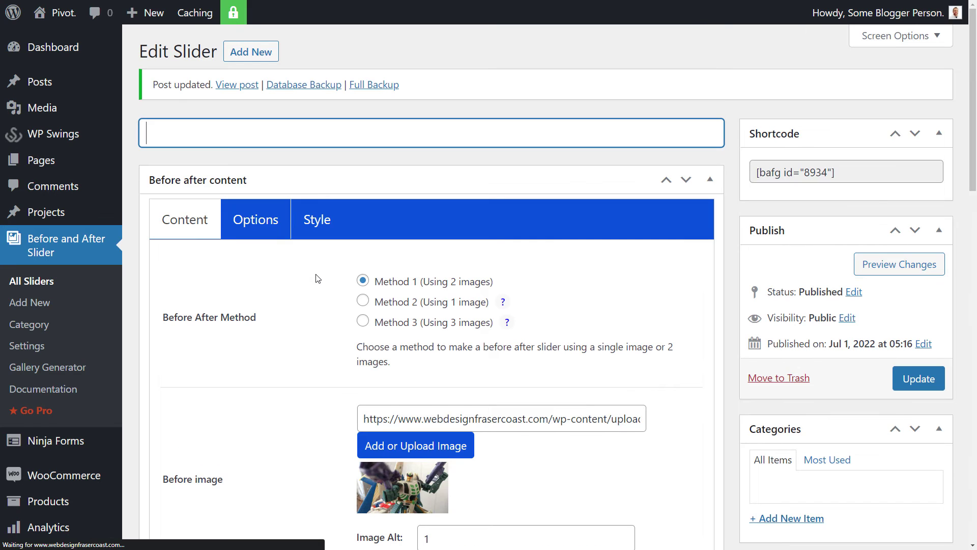
Copy the slider's shortcode [bafg id="8934"] and select the existing shortcode on the page.
scroll(543, 436, down, 2)
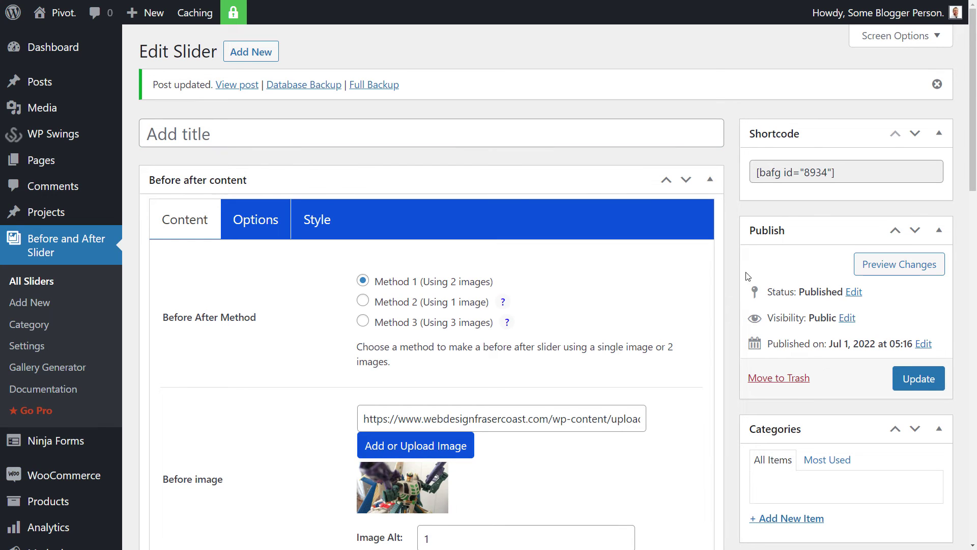
click(849, 175)
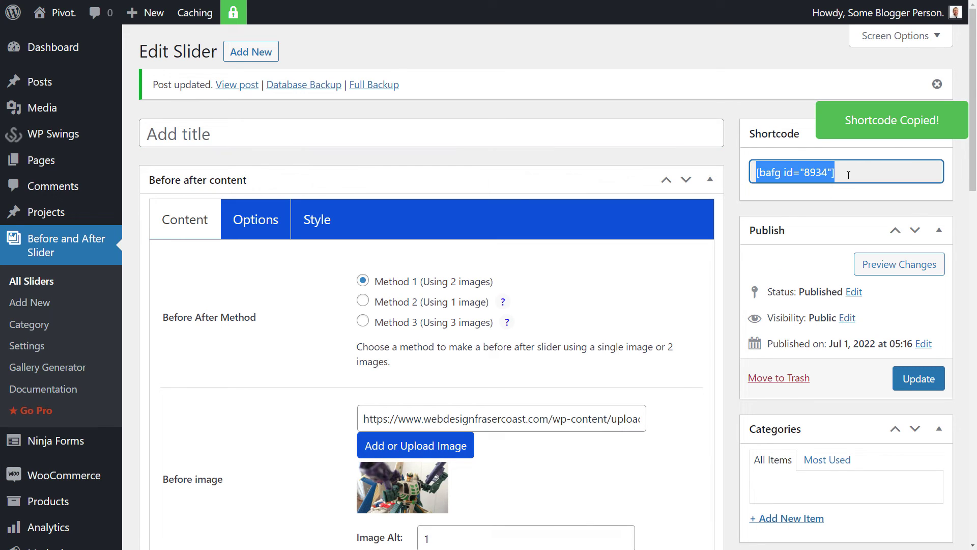
right_click(797, 174)
key(Escape)
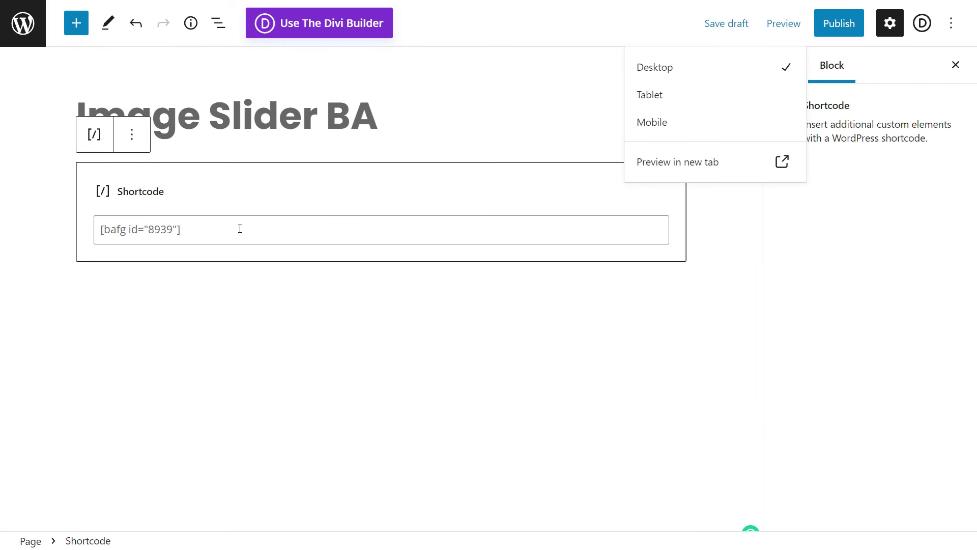
drag(240, 227, 100, 231)
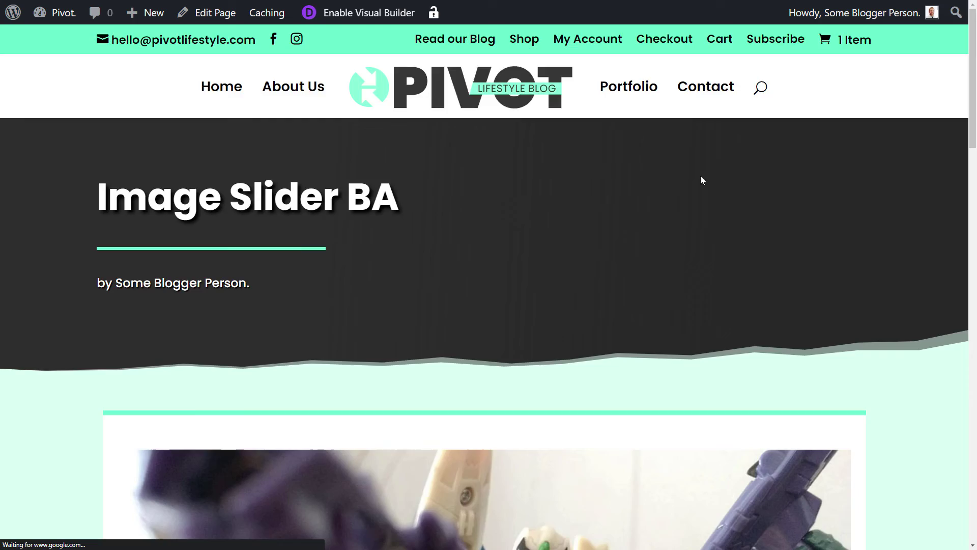
Drag the vertical twing slider handle down and up to compare Before and After, then close the preview.
scroll(701, 176, down, 8)
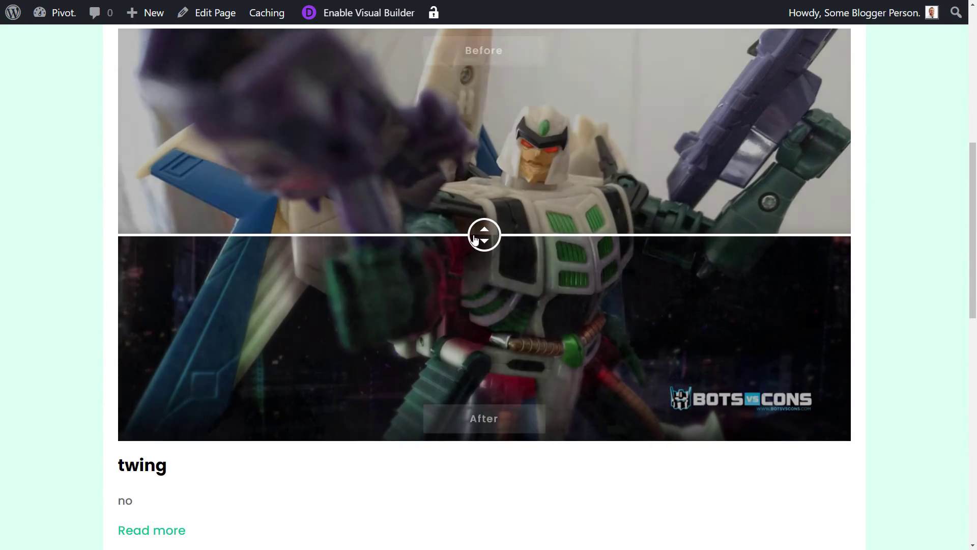
drag(484, 235, 484, 271)
scroll(485, 270, up, 6)
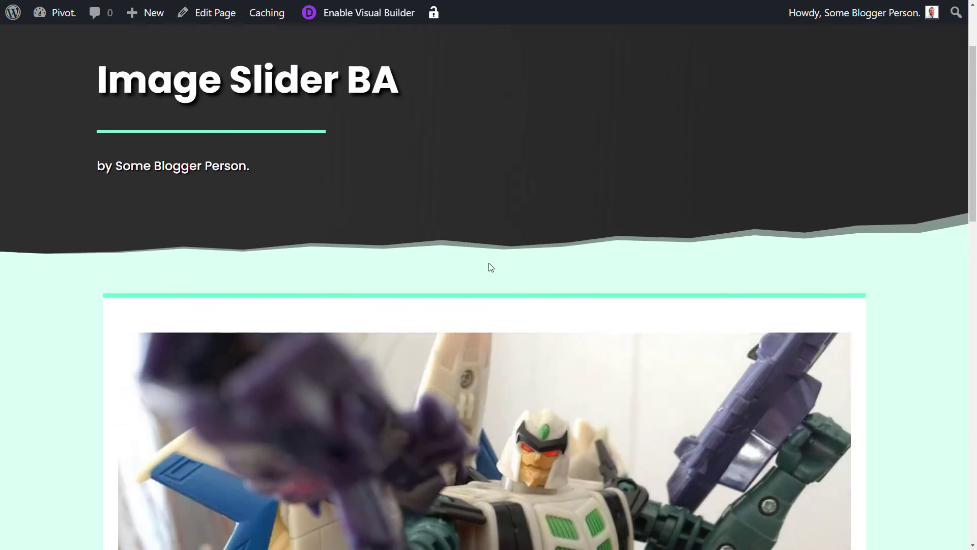
scroll(489, 267, down, 5)
drag(485, 333, 506, 353)
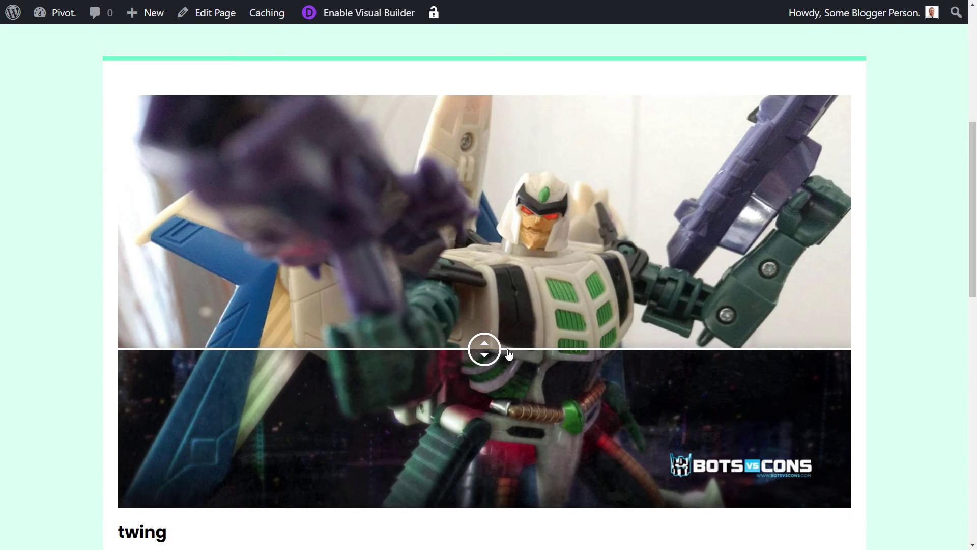
click(517, 322)
scroll(540, 310, down, 5)
scroll(539, 331, up, 5)
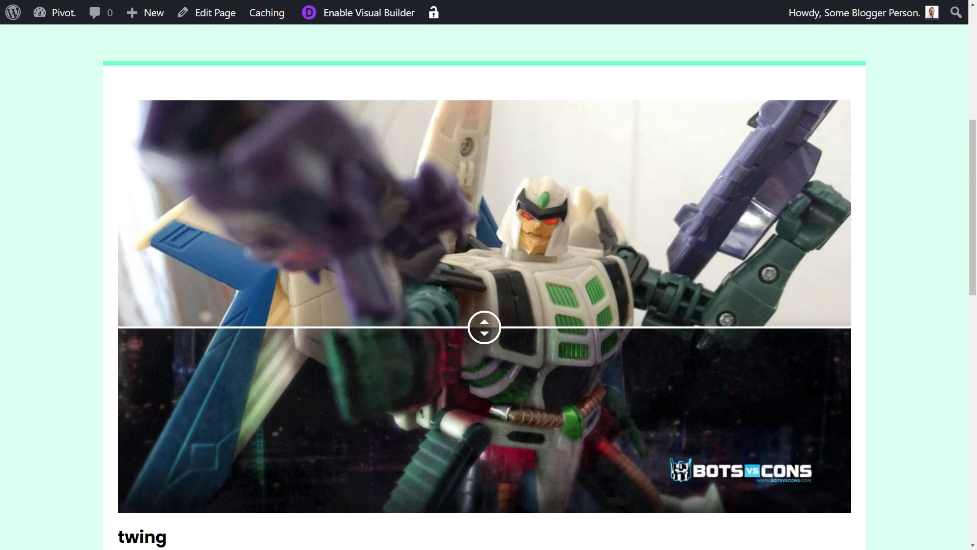
key(ctrl+w)
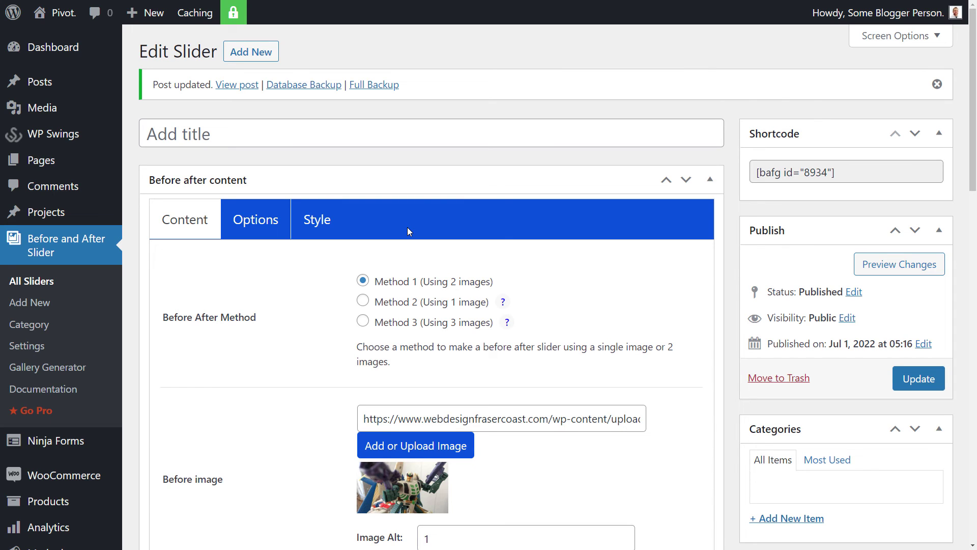
Cycle the slider method through single-image, three-image, single-image, then back to two images.
click(362, 303)
scroll(396, 299, down, 3)
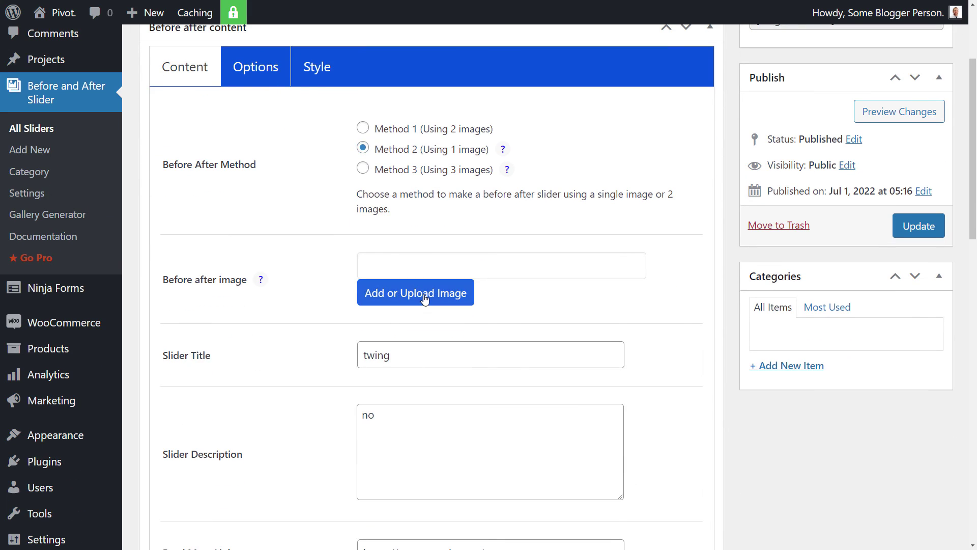
click(397, 175)
scroll(307, 88, up, 3)
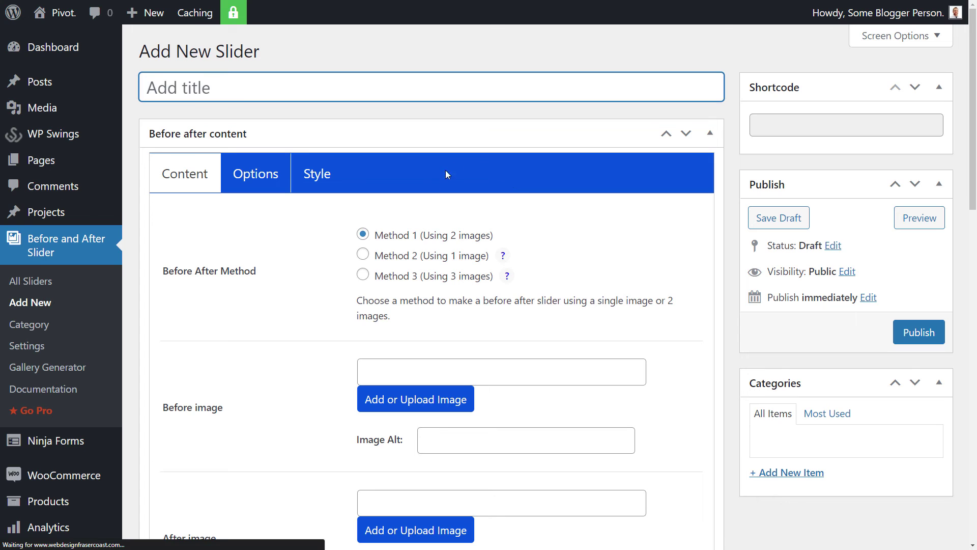
click(363, 254)
scroll(382, 285, down, 2)
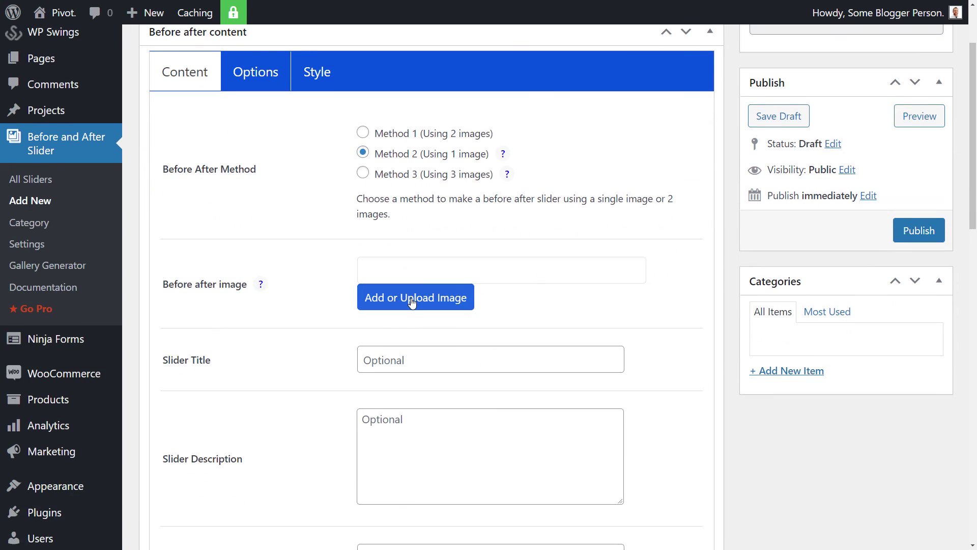
click(363, 133)
Open and dismiss the media library, then toggle single-image and return to Method 1 (Using 2 images).
click(408, 293)
click(957, 49)
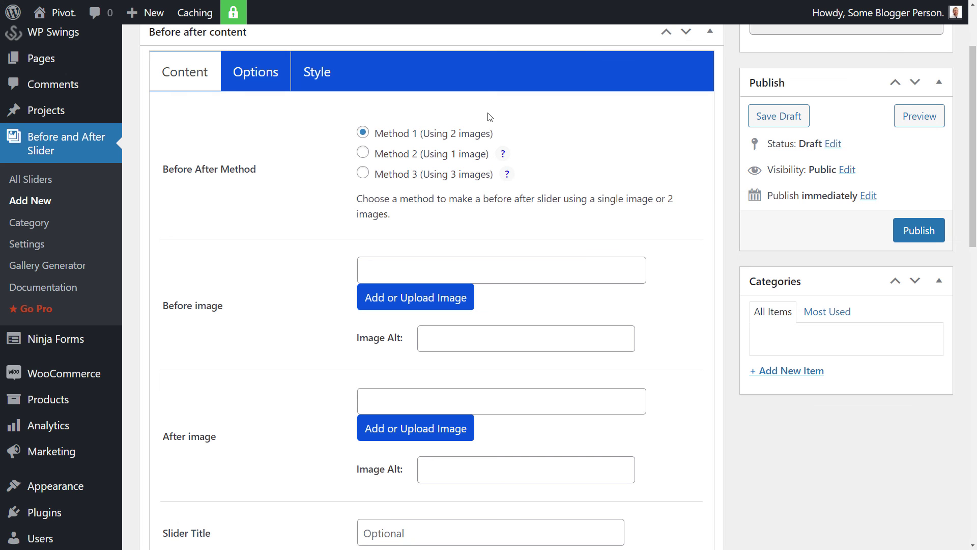
click(447, 154)
mouse_move(507, 159)
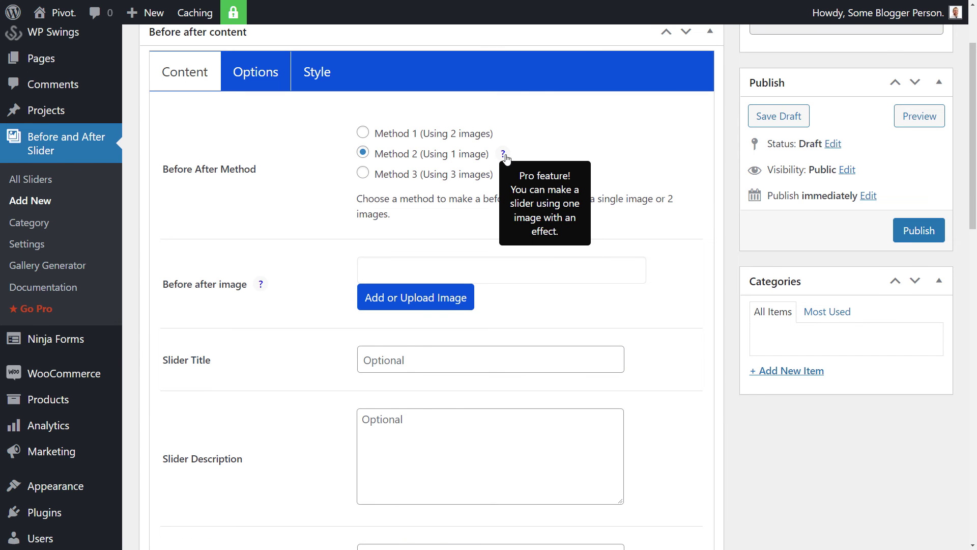
click(362, 135)
mouse_move(504, 174)
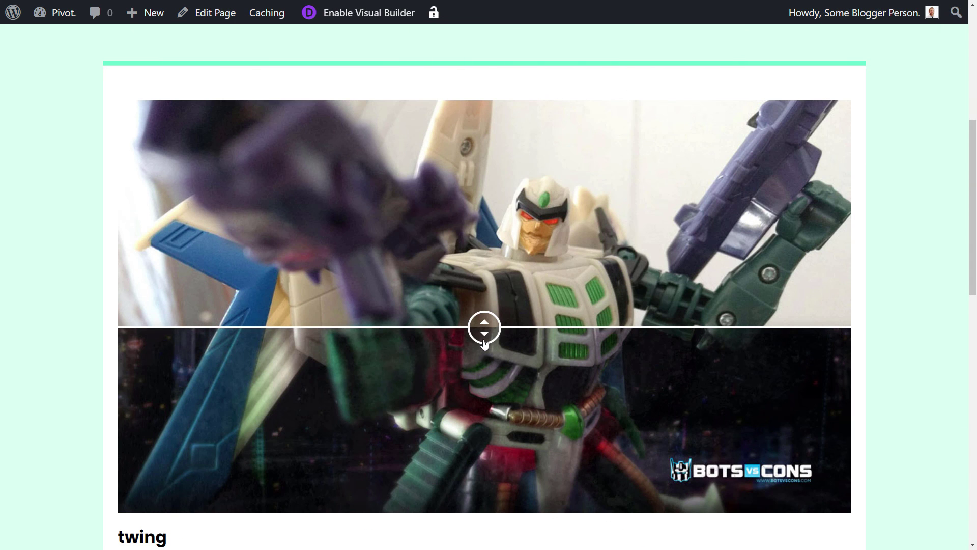
Drag the stacked slider handle upward to reveal mostly the edited After toy photo.
drag(485, 341, 506, 166)
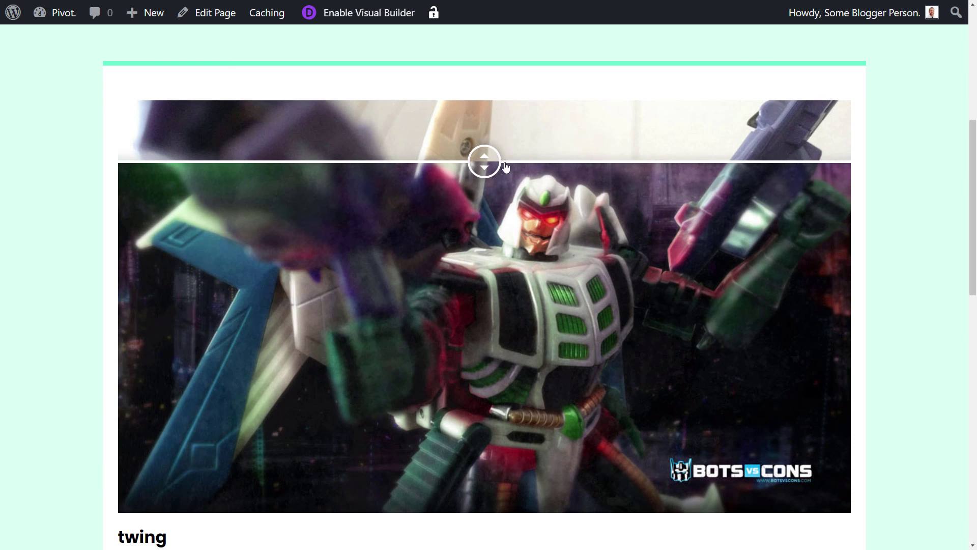